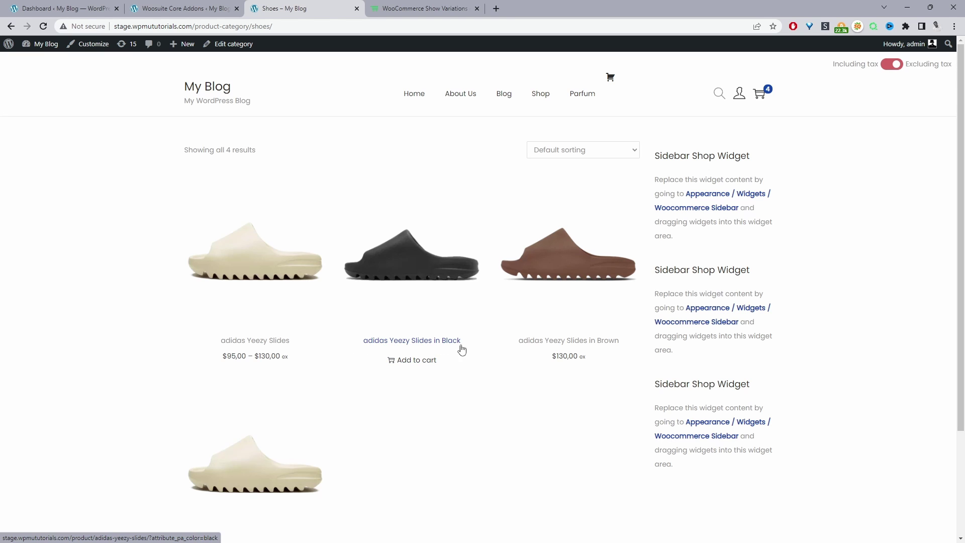
Step: Scroll the Shoes listing and open the 'adidas Yeezy Slides in Black' product page
scroll(254, 470, "down", 1)
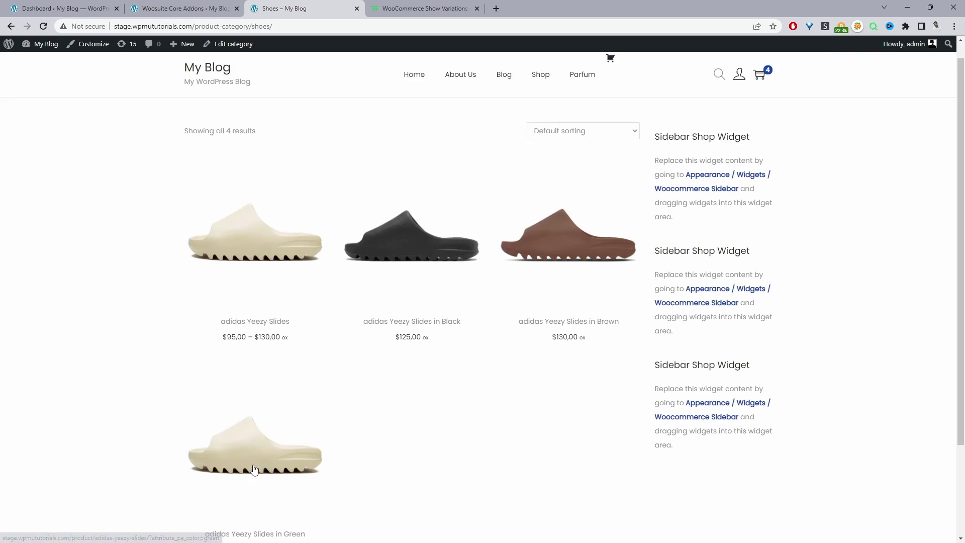
scroll(254, 469, "down", 2)
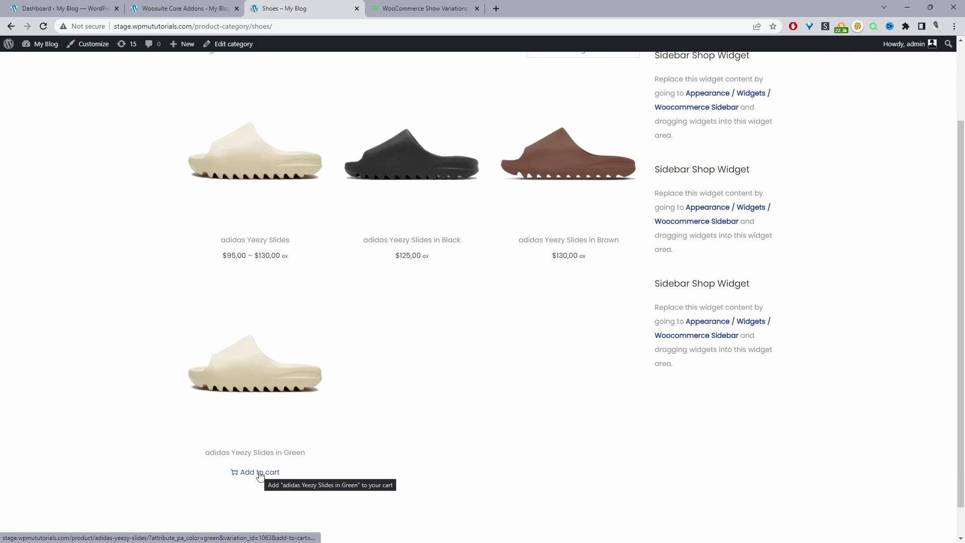
left_click(407, 174)
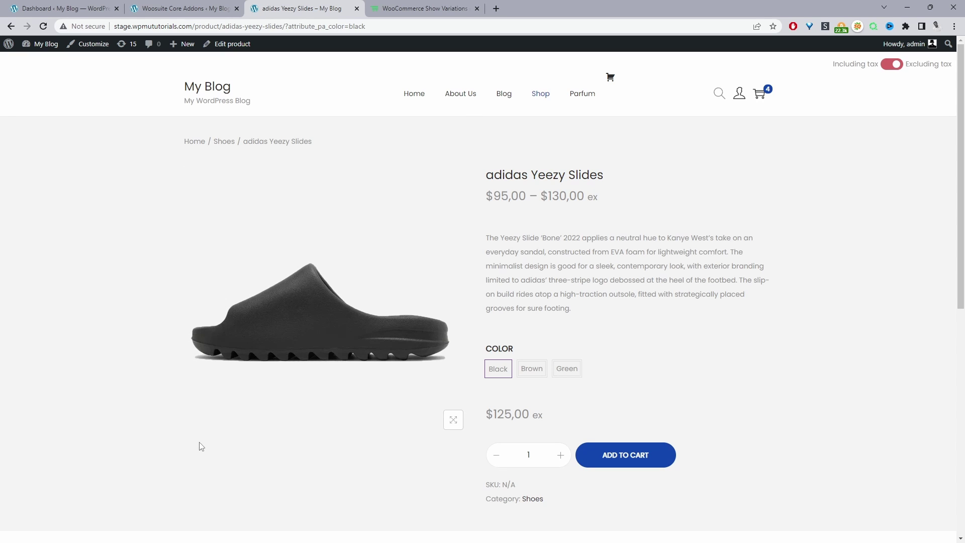
Step: Leave the Black slides product page for the Show Variations on Shop Page plugin tab
left_click(402, 9)
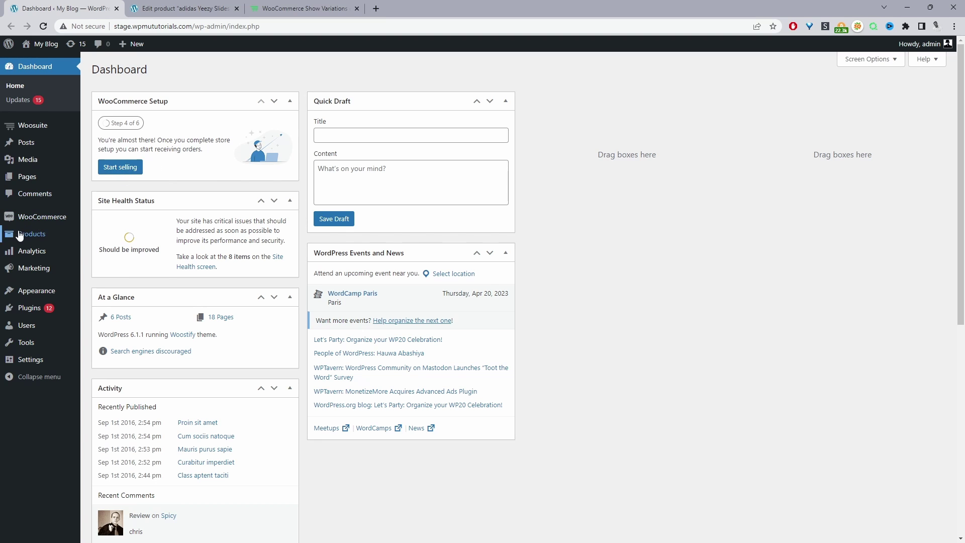
Step: Open Woosuite Addons in a new tab and go to Show Variations on Shop Page's Manage settings
mouse_move(64, 315)
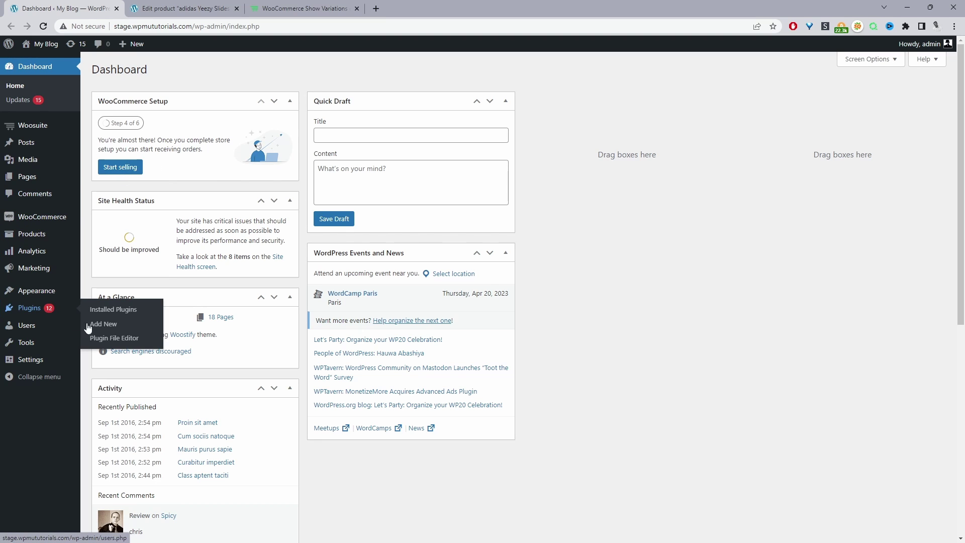
mouse_move(50, 133)
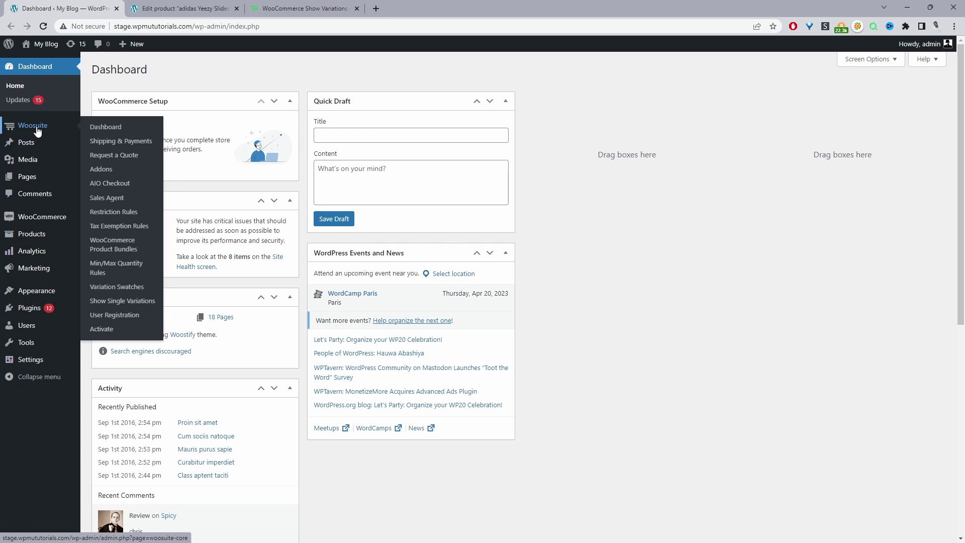
middle_click(101, 169)
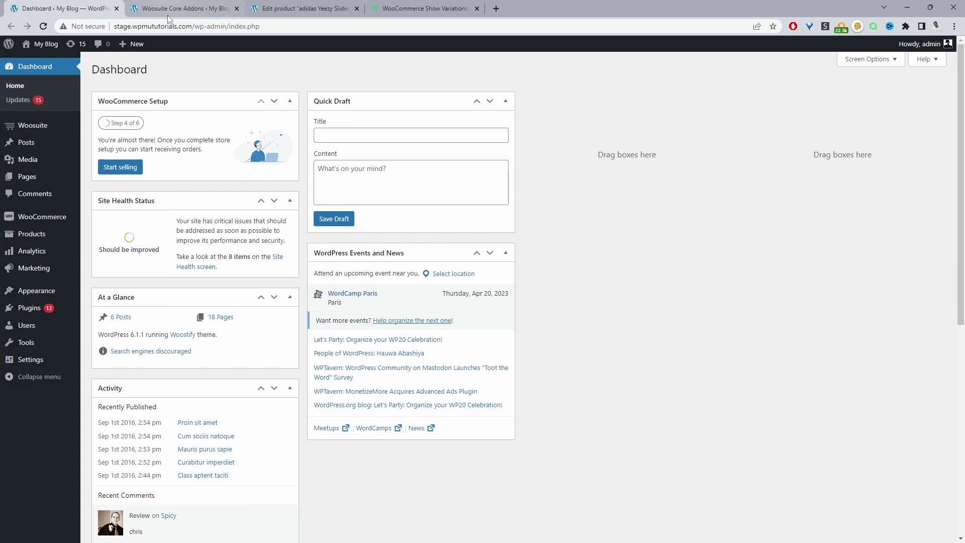
left_click(181, 8)
scroll(397, 406, "down", 10)
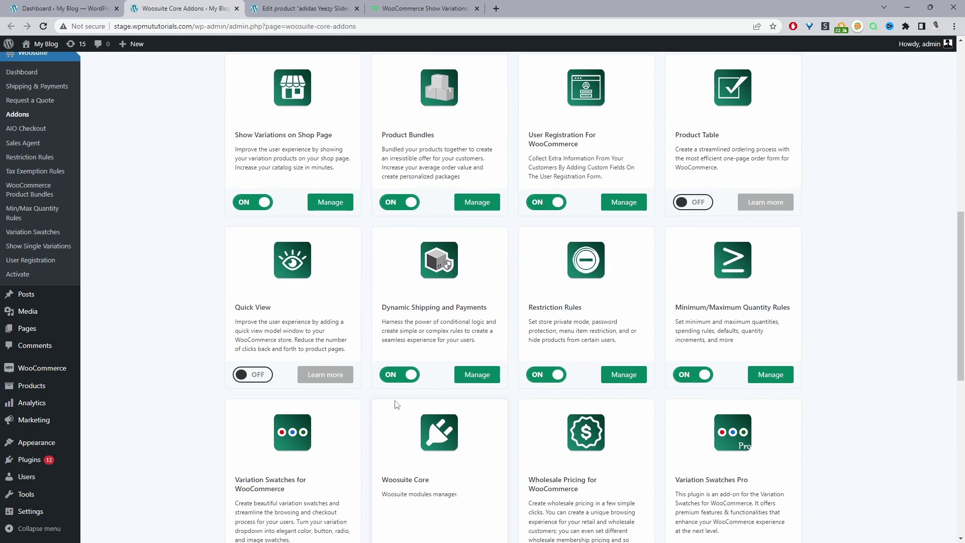
left_click(322, 205)
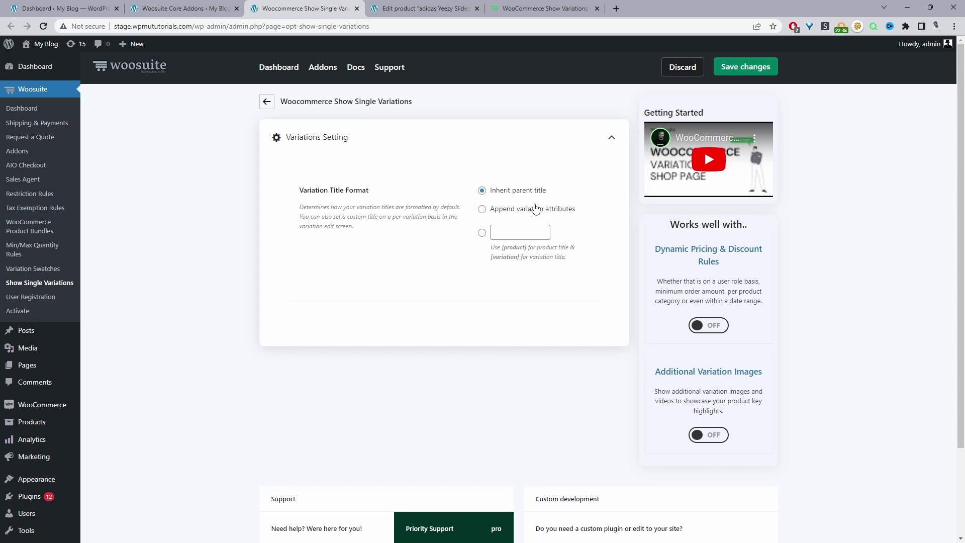
Step: Compare the 'adidas Yeezy Slides' product title in the editor with the variation settings
left_click(424, 9)
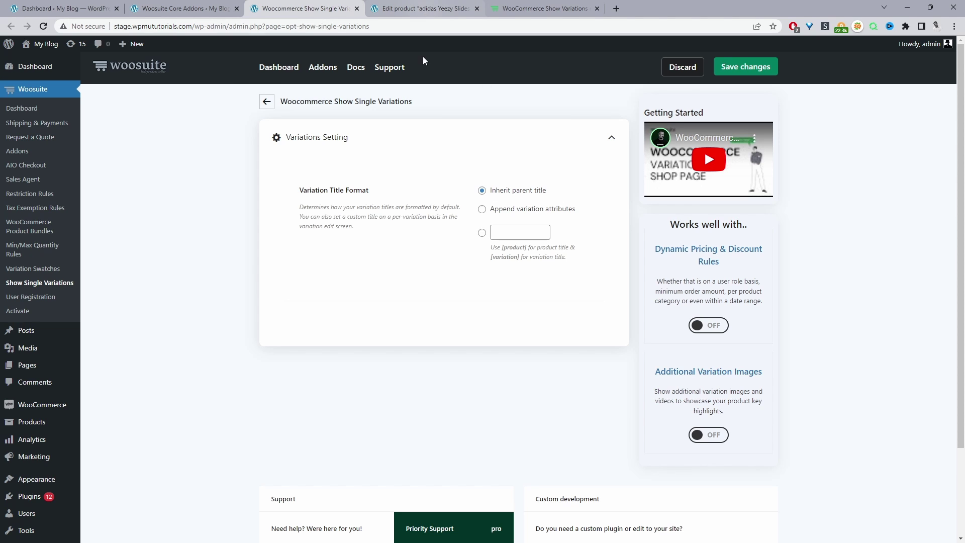
left_click_drag(197, 279, 88, 284)
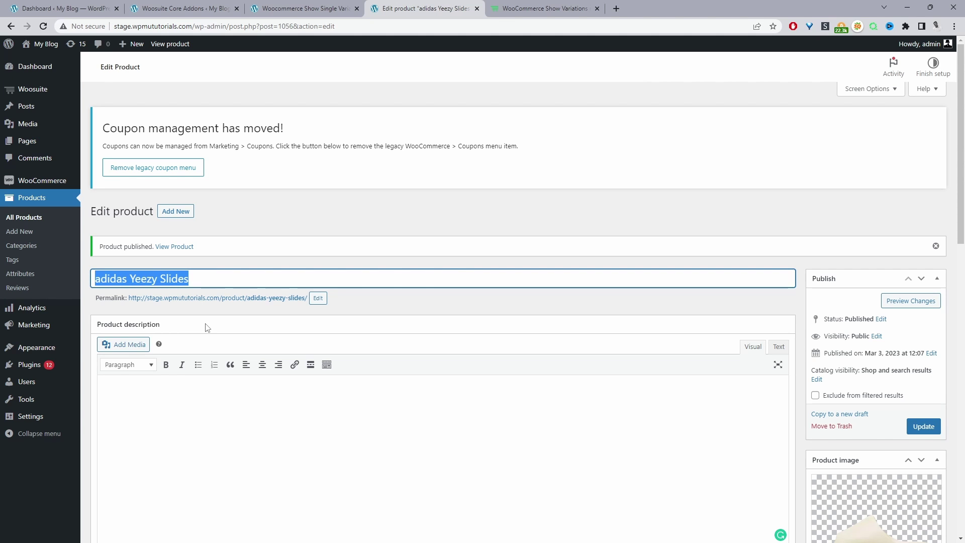
scroll(206, 327, "down", 1)
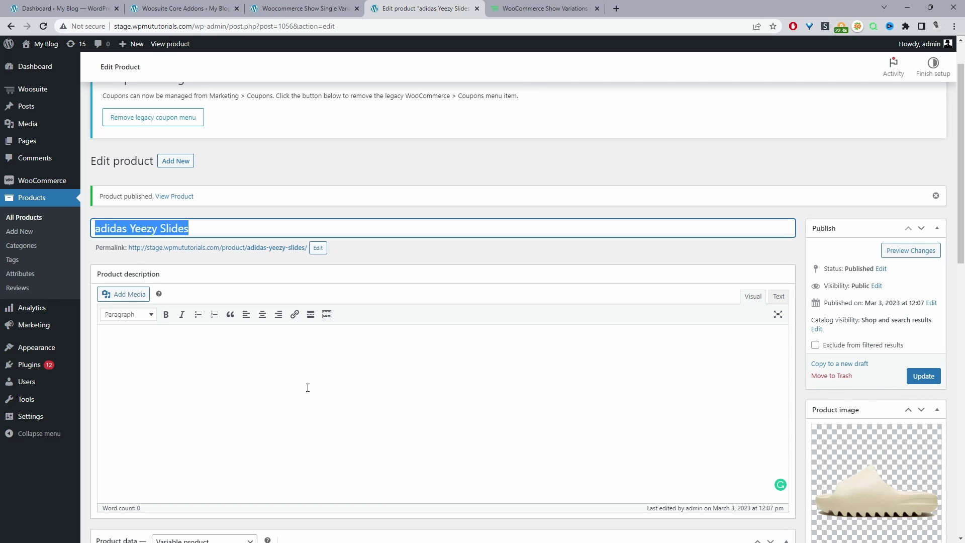
left_click(130, 229)
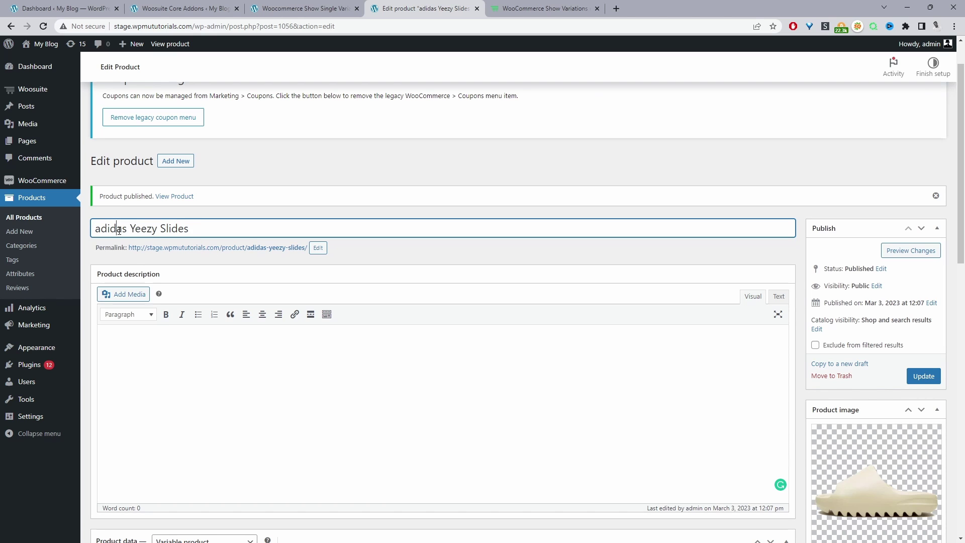
left_click_drag(119, 230, 190, 229)
left_click_drag(100, 229, 306, 230)
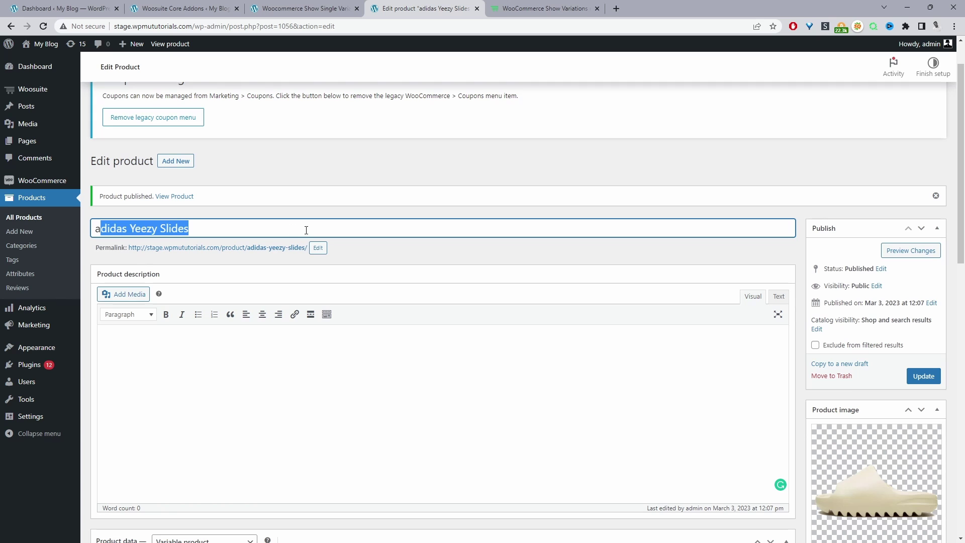
left_click(304, 9)
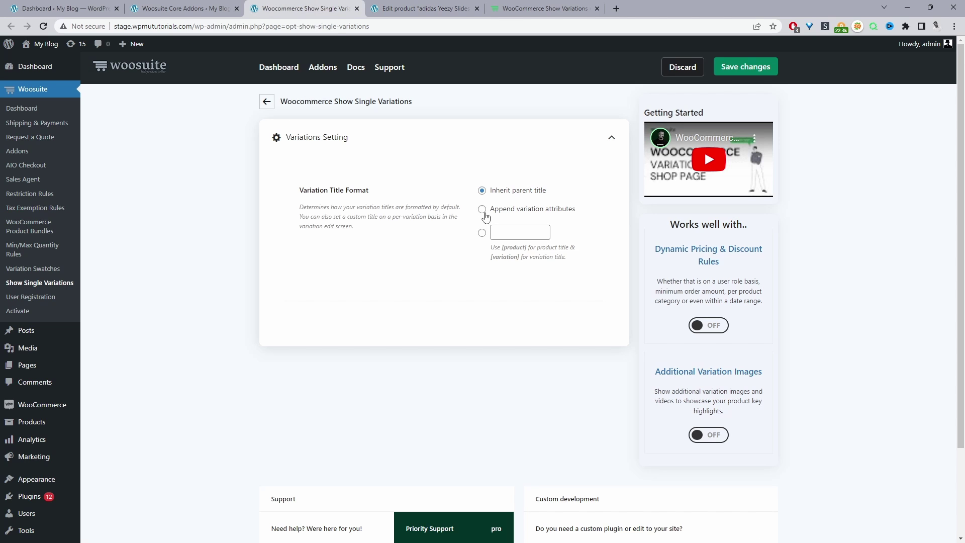
left_click(491, 210)
key("ctrl+Tab")
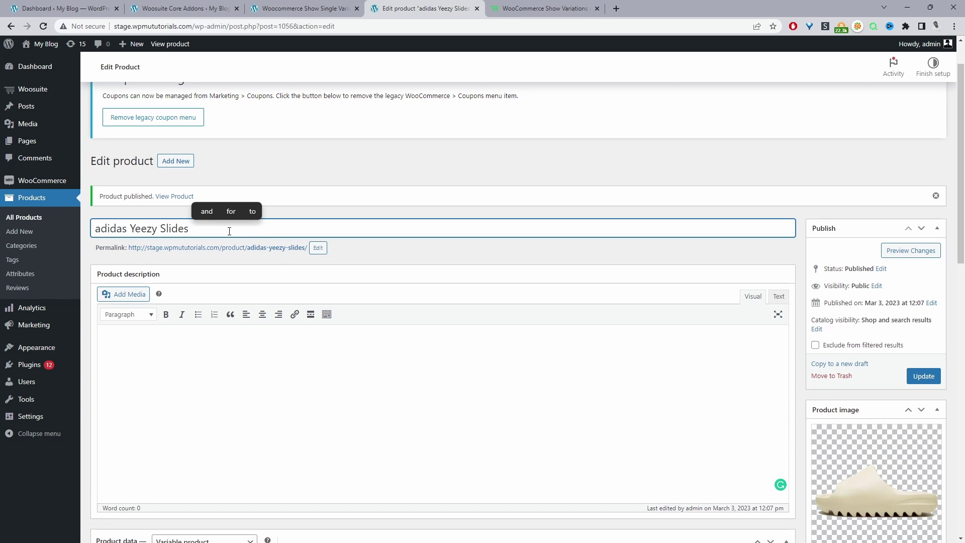
left_click(277, 8)
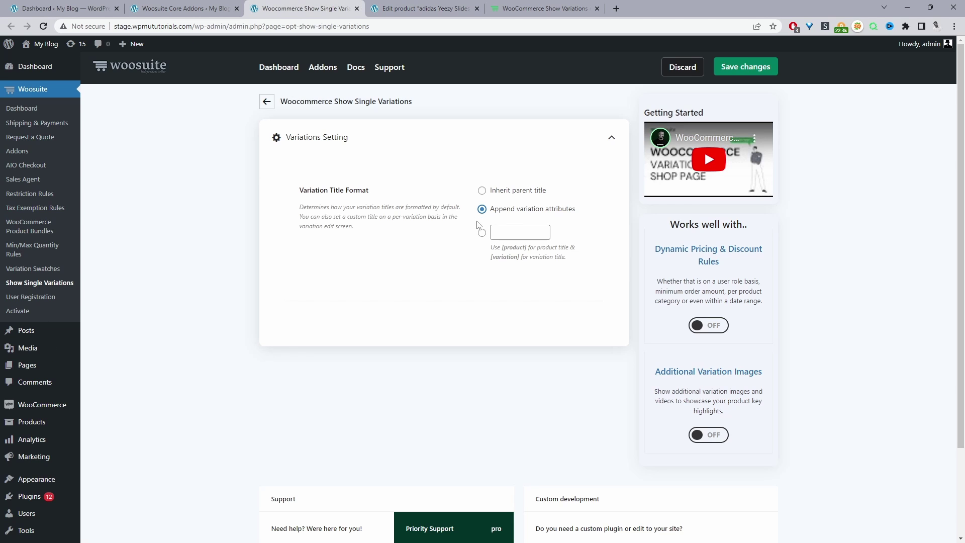
Step: Choose the custom Variation Title Format option and check its [product] placeholder hint
left_click(482, 233)
left_click_drag(503, 246, 526, 256)
left_click(527, 248)
Step: Paste '[product] in [variation]' into the custom variation title format field
left_click(495, 232)
key("ctrl+v")
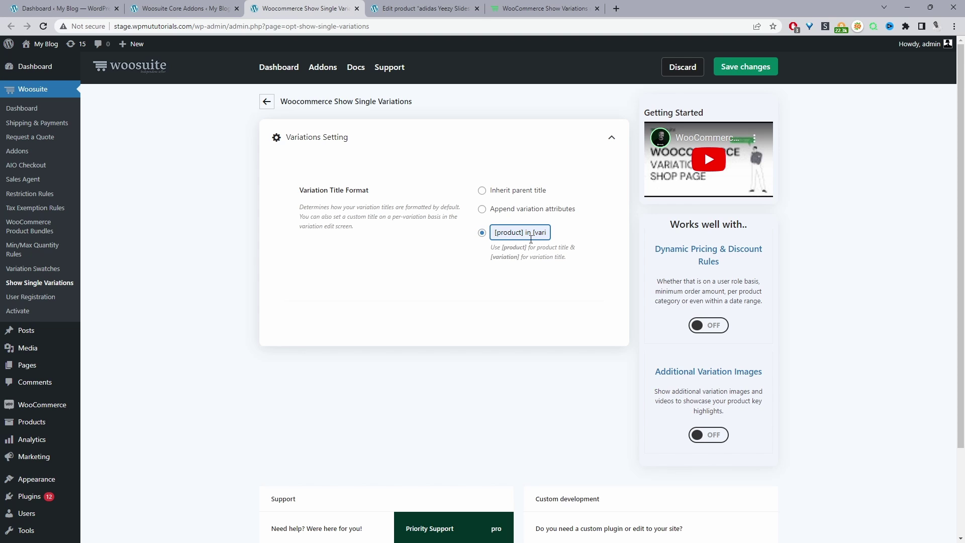
double_click(528, 232)
left_click(540, 234)
left_click_drag(534, 234, 571, 237)
Step: Save the custom title format and return to the adidas Yeezy Slides product editor
left_click(415, 13)
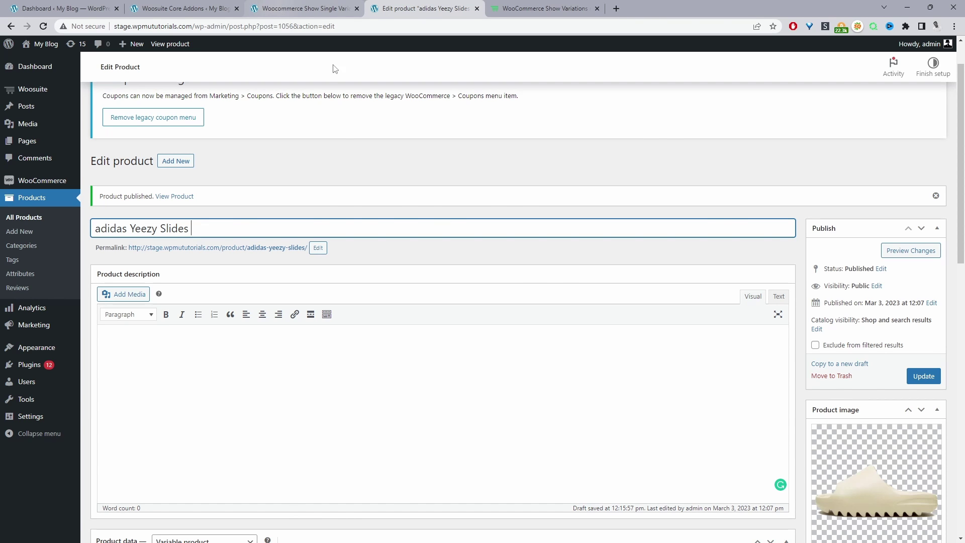
left_click(302, 8)
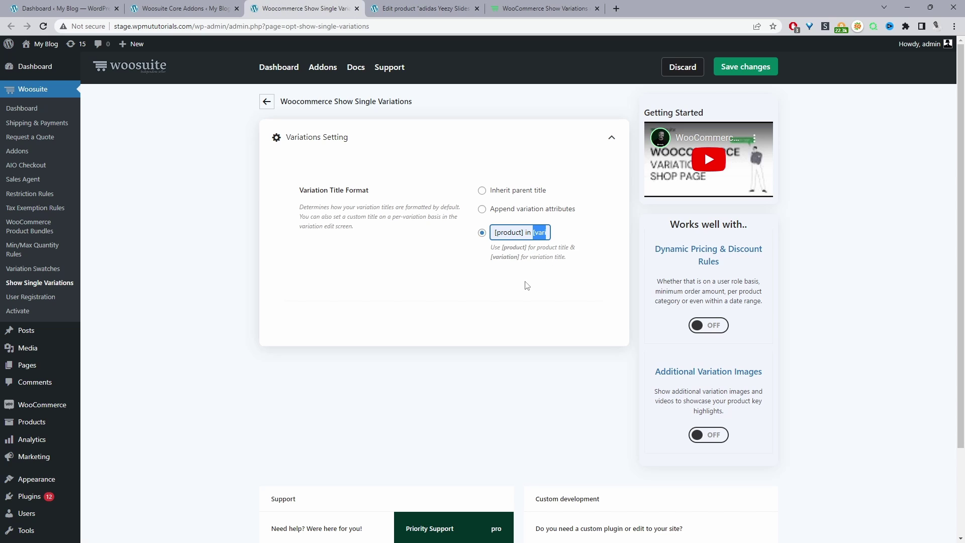
left_click(749, 70)
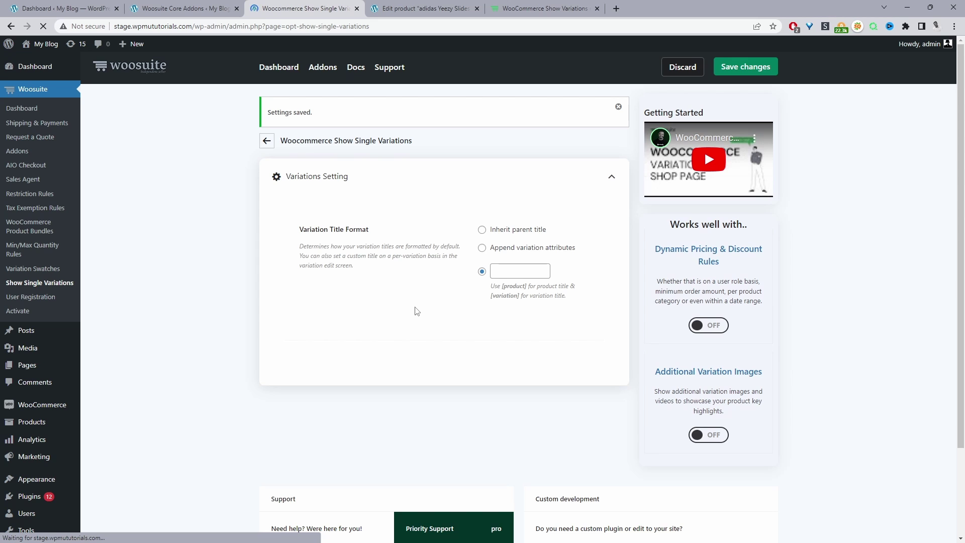
left_click(424, 9)
left_click_drag(193, 228, 95, 229)
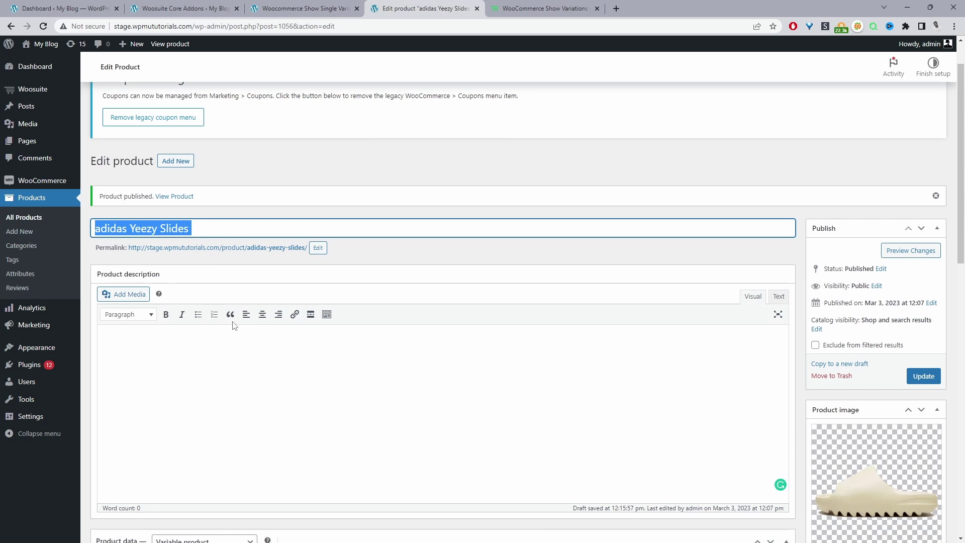
Step: Assign the product to a new Shoes category instead of Uncategorized
scroll(234, 325, "down", 4)
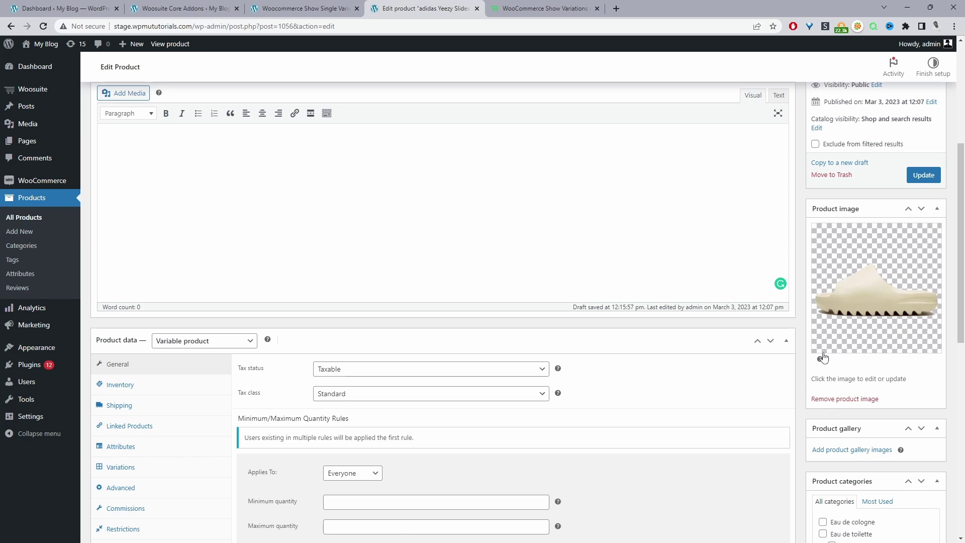
scroll(823, 358, "down", 4)
left_click(840, 415)
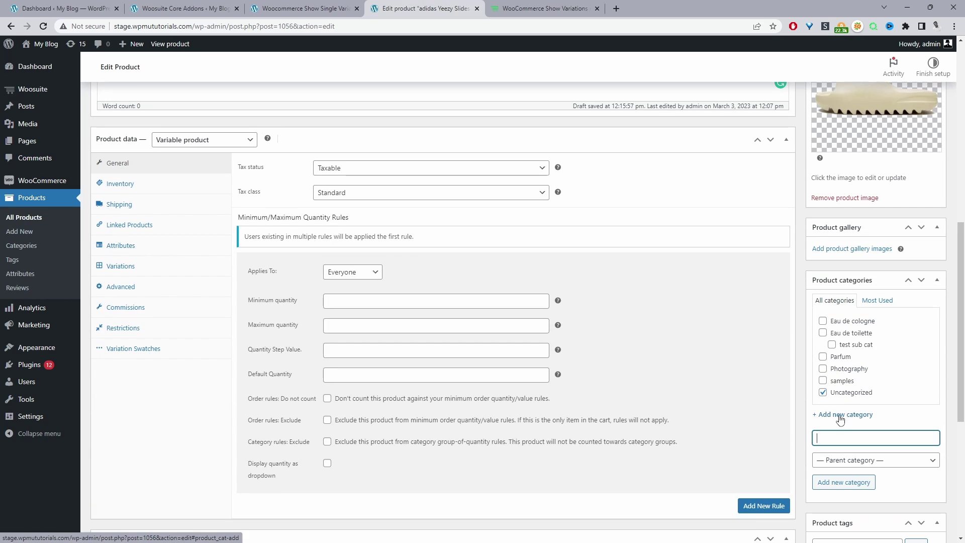
type("Shoes")
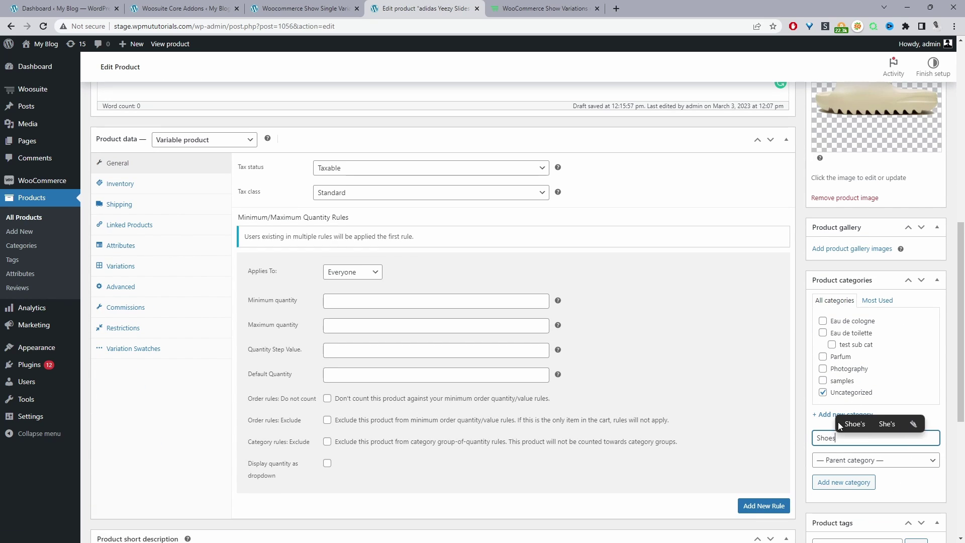
key("Return")
left_click(853, 402)
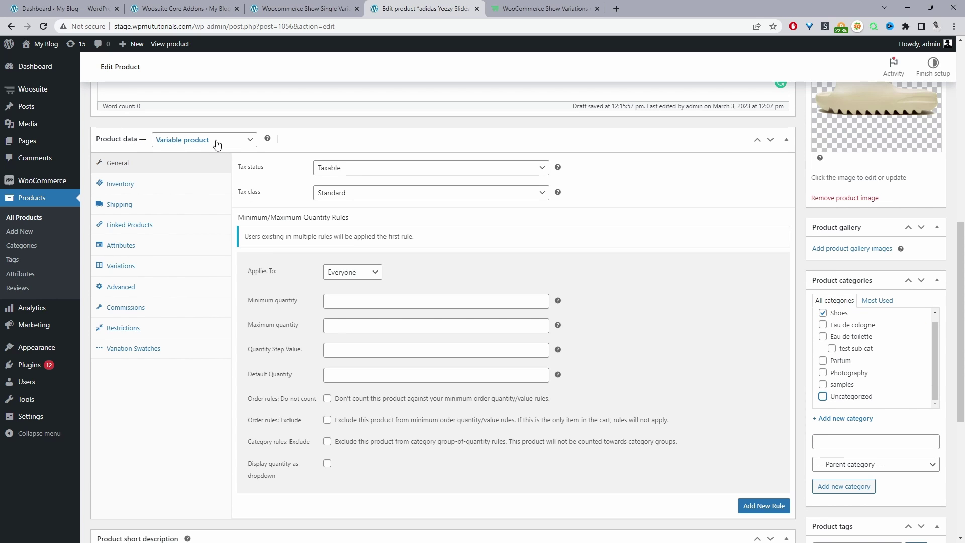
Step: Add the Color attribute with Black, Brown and Green values and save it
left_click(137, 248)
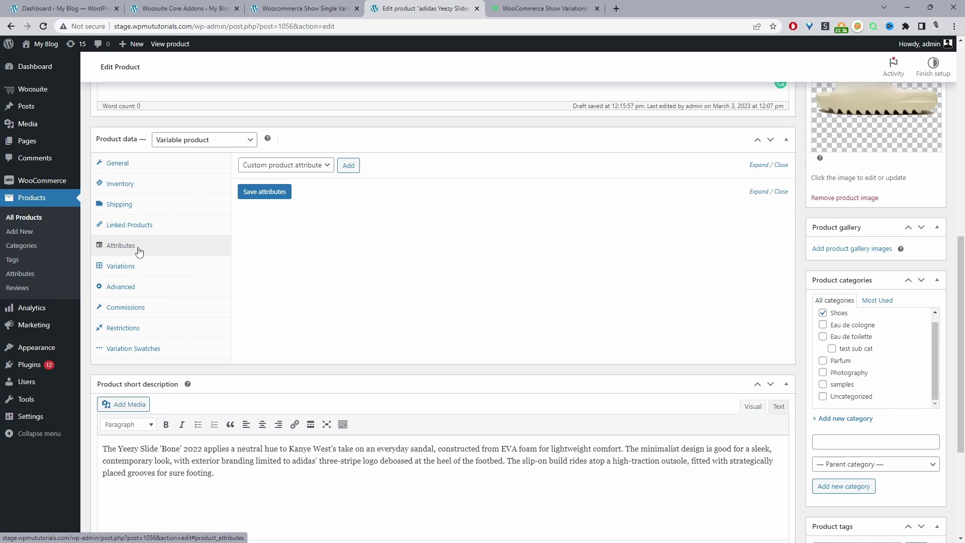
left_click(299, 167)
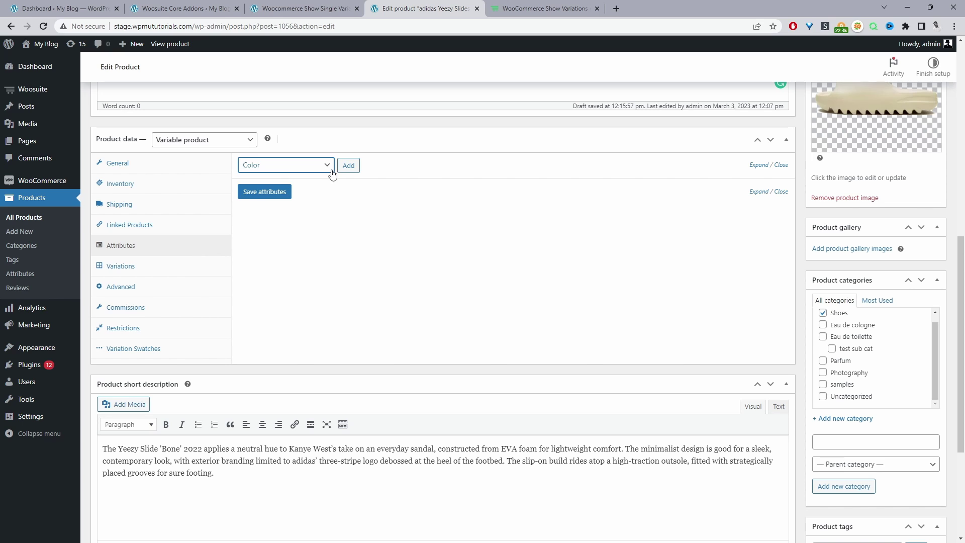
left_click(347, 166)
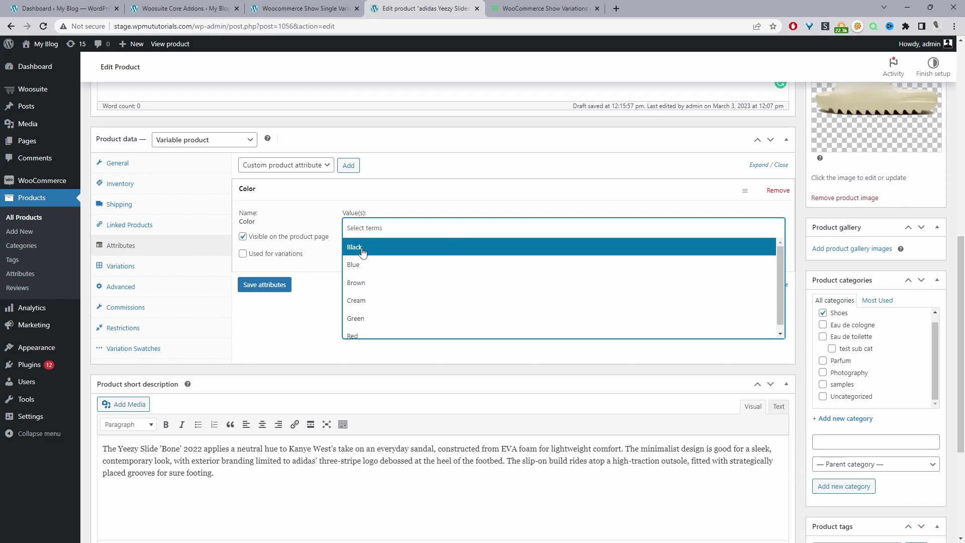
left_click(362, 251)
left_click(419, 228)
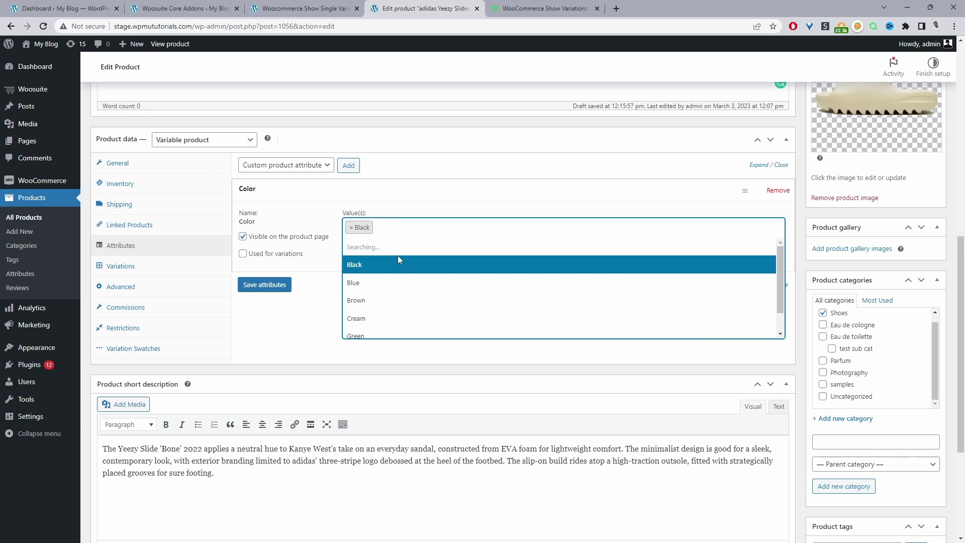
left_click(365, 296)
left_click(454, 228)
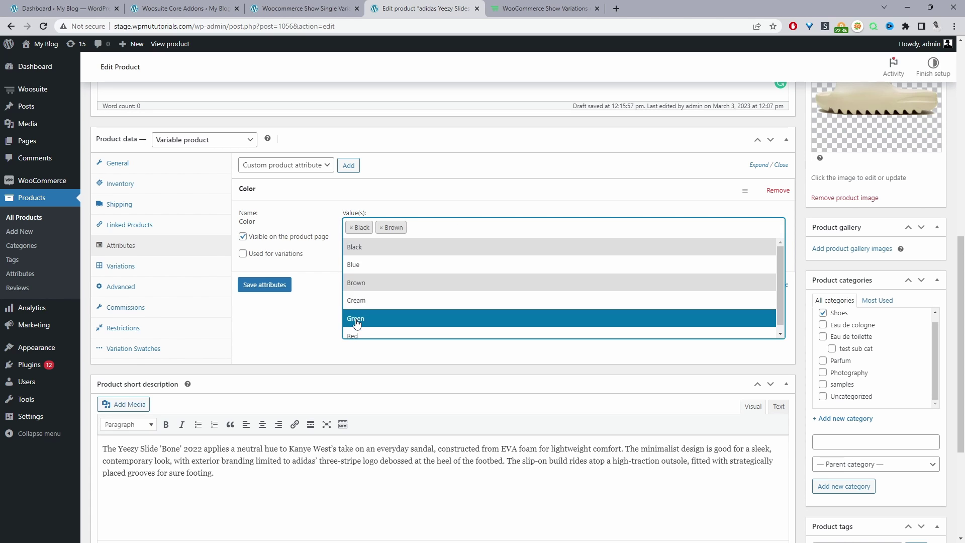
left_click(356, 320)
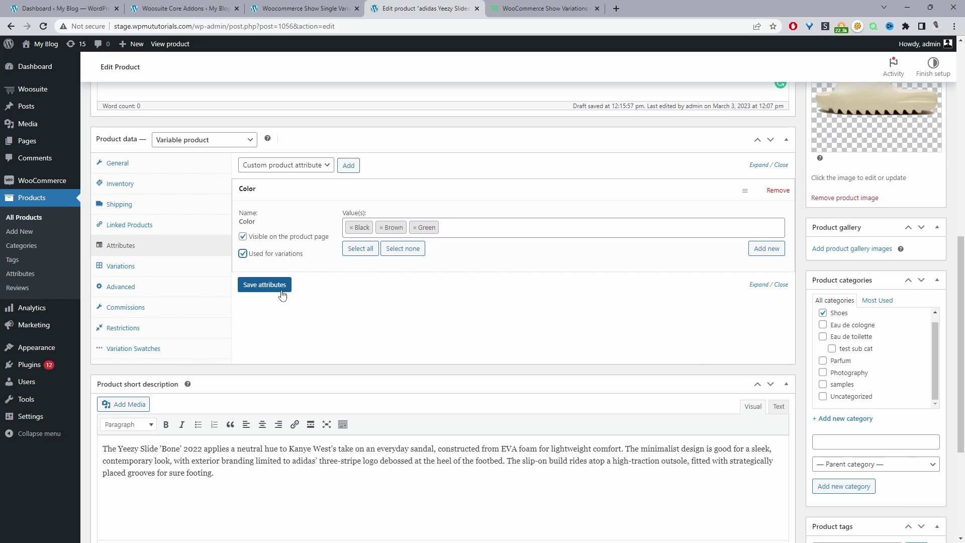
left_click(265, 285)
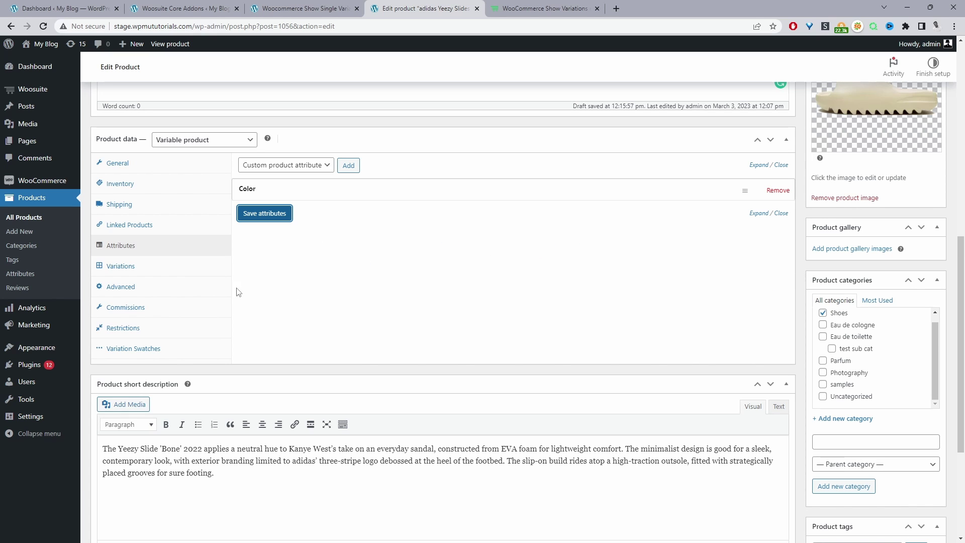
Step: Create variations from all attributes, confirming the linking prompt
left_click(121, 267)
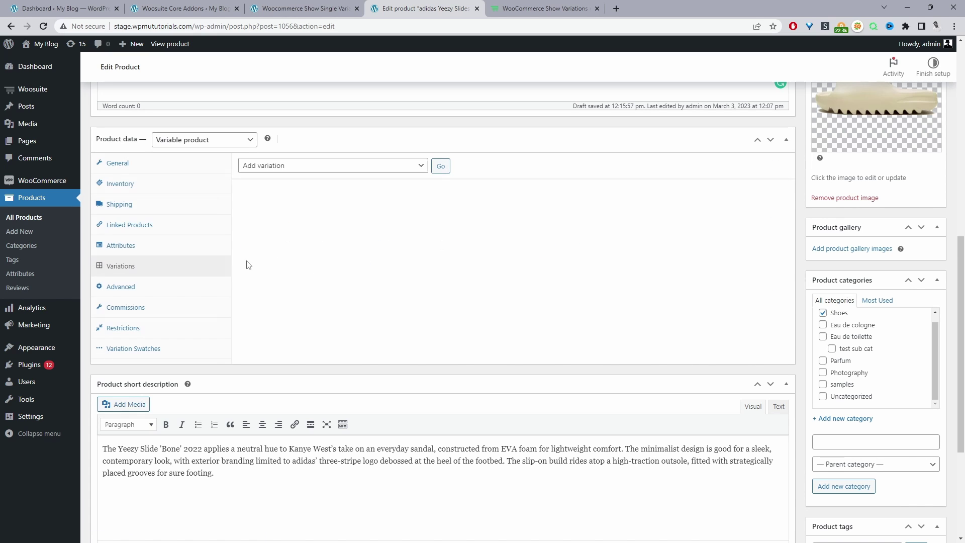
left_click(329, 166)
left_click(258, 189)
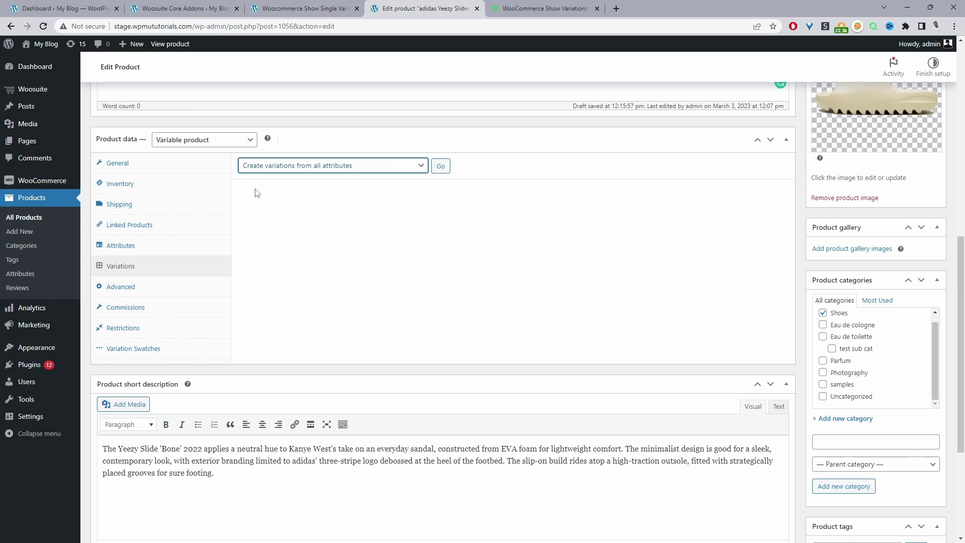
left_click(441, 167)
left_click(531, 106)
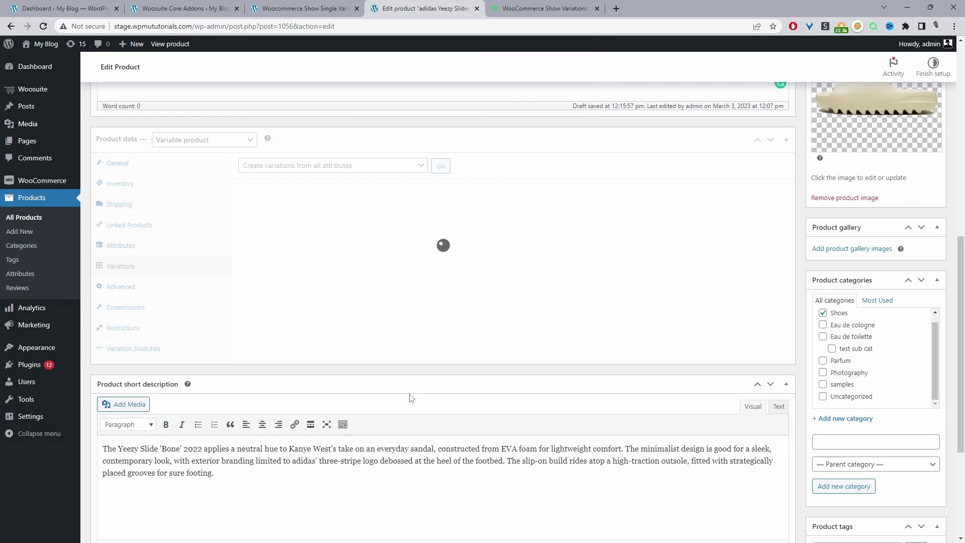
left_click(569, 80)
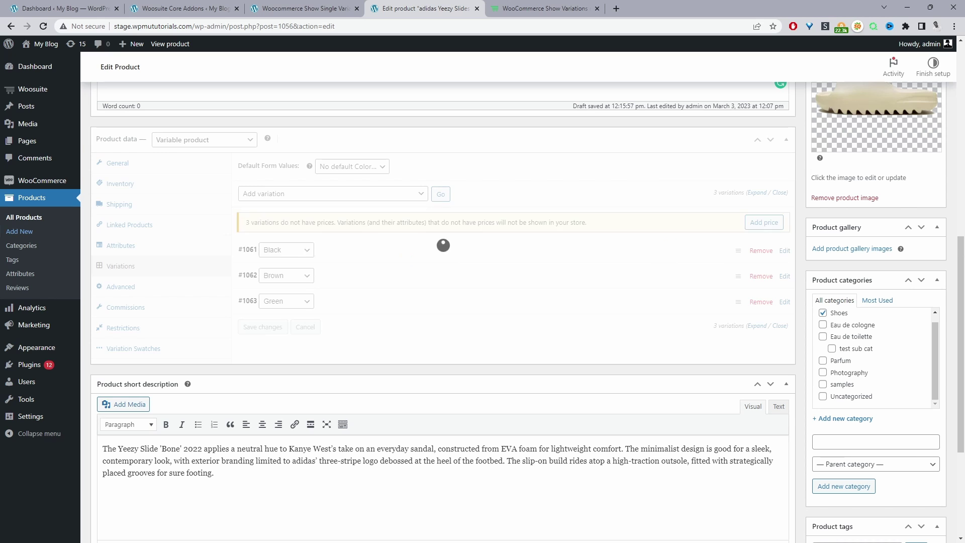
Step: Give the Black variation the black slide image and fill in its details
left_click(356, 251)
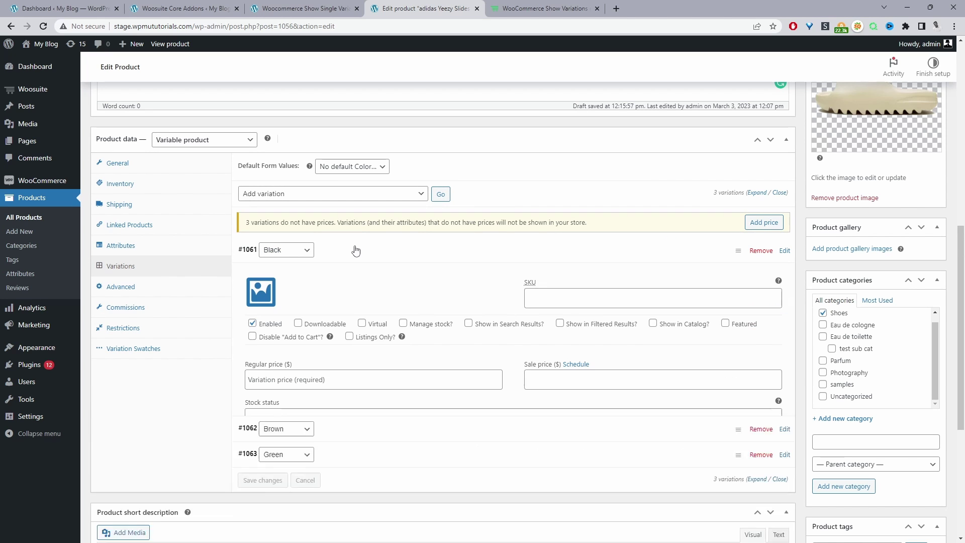
left_click(261, 292)
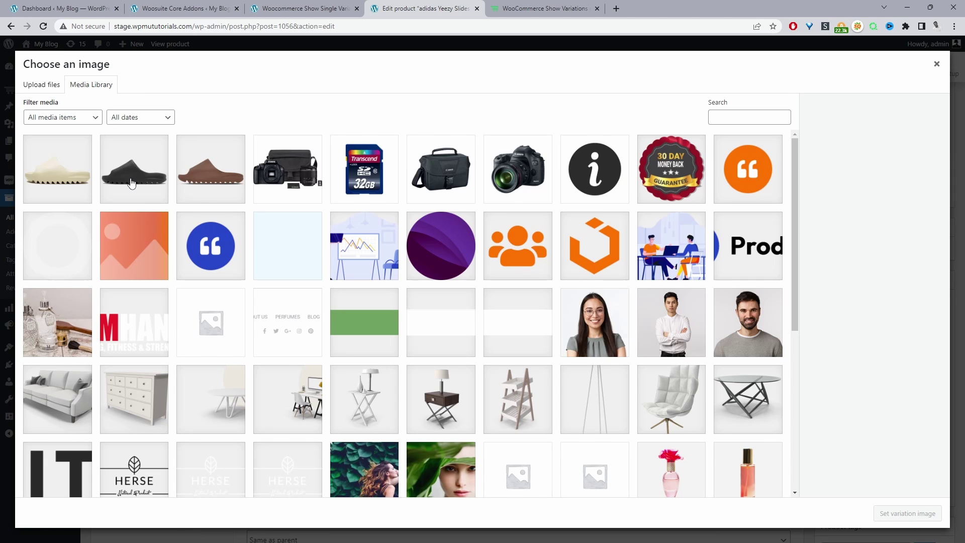
left_click(132, 185)
left_click(907, 513)
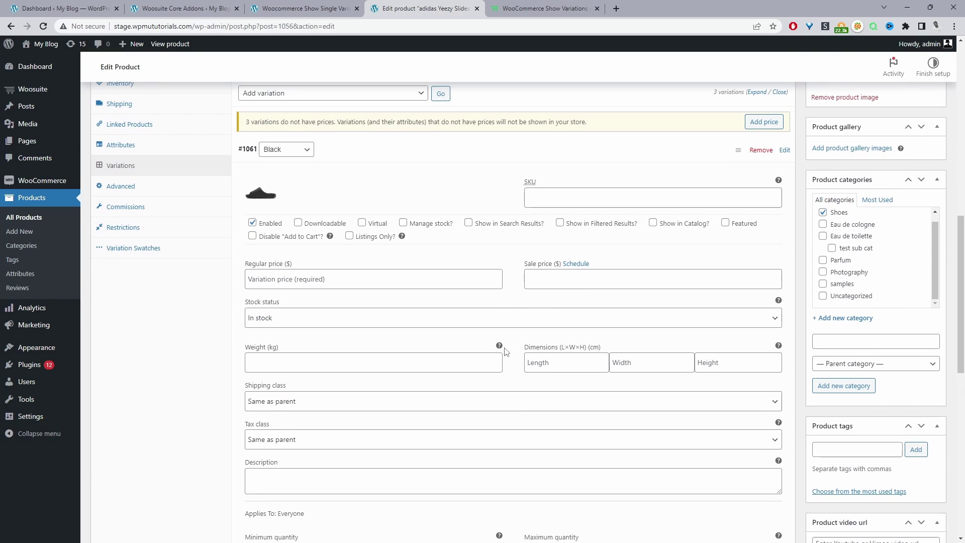
left_click(251, 279)
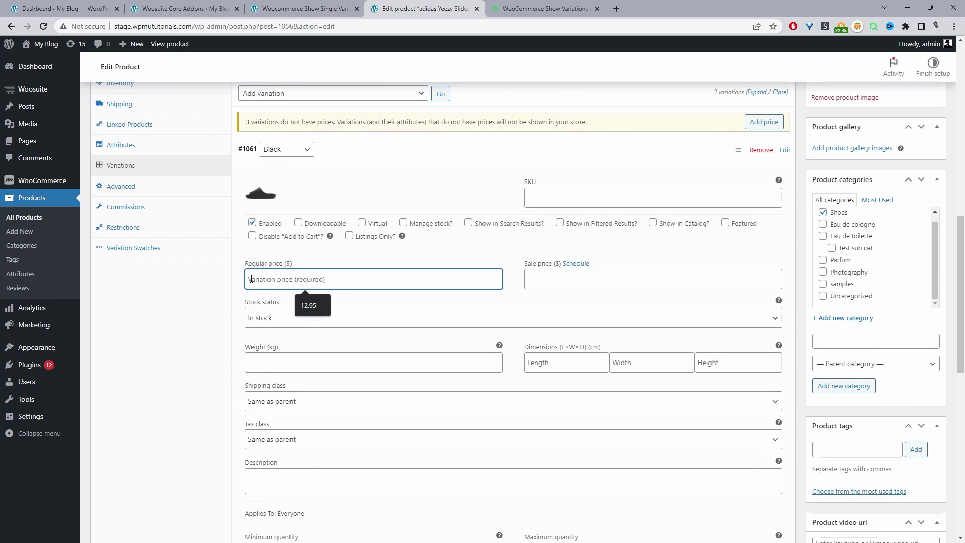
scroll(297, 237, "down", 5)
left_click(298, 235)
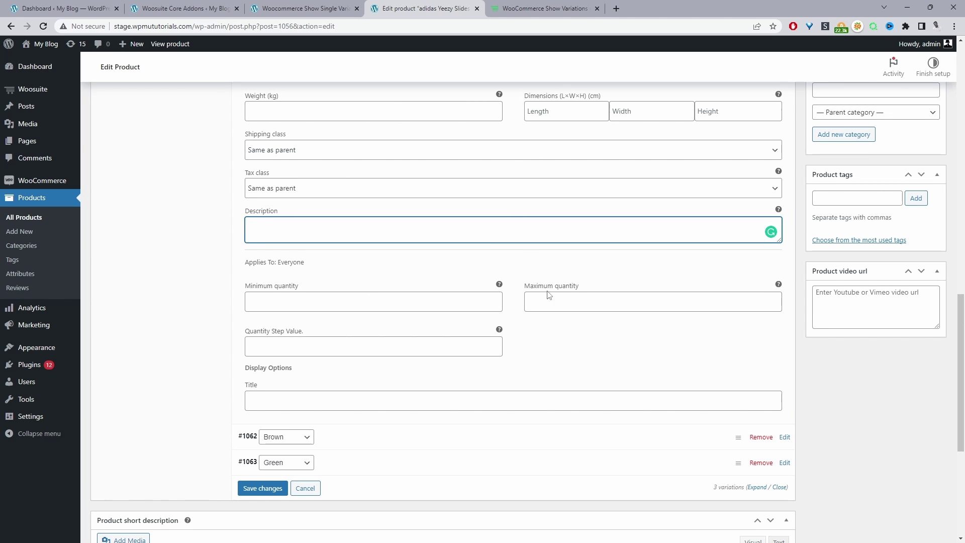
scroll(549, 295, "down", 2)
left_click(270, 302)
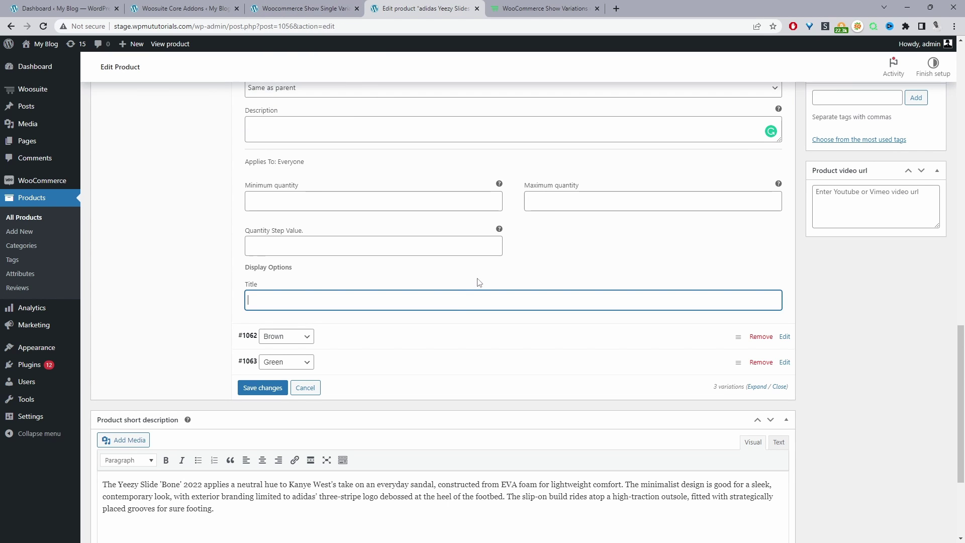
Step: Give the Brown variation the brown slide image and a regular price of 130
left_click(403, 343)
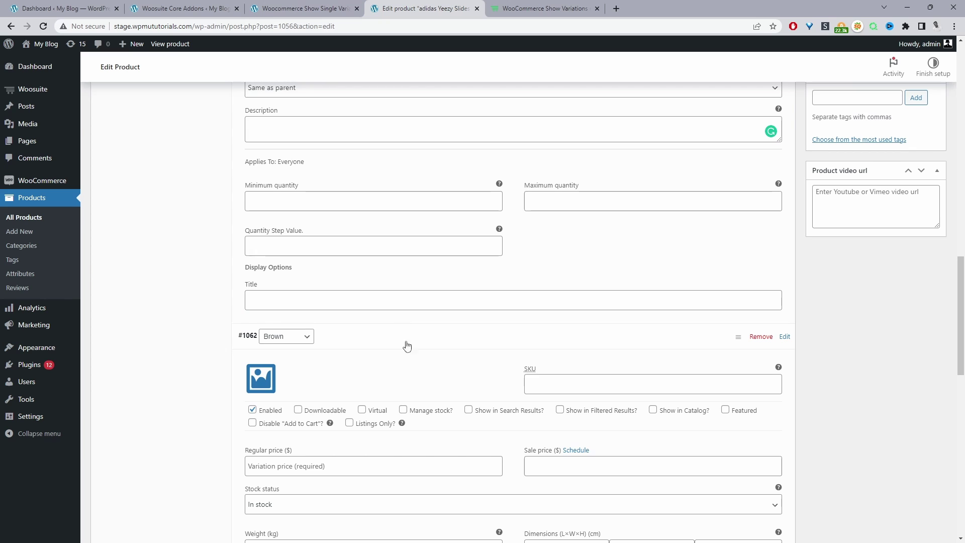
scroll(407, 346, "down", 4)
left_click(261, 188)
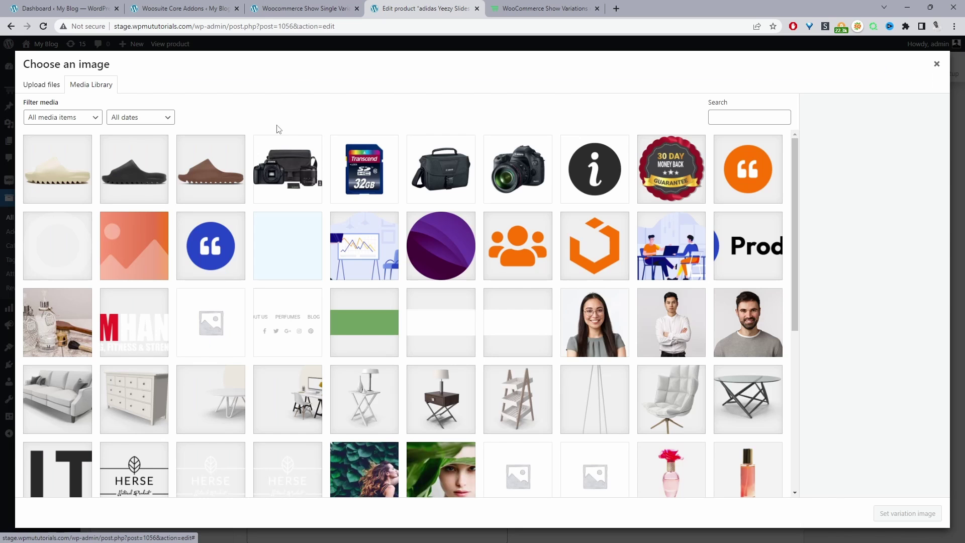
left_click(221, 182)
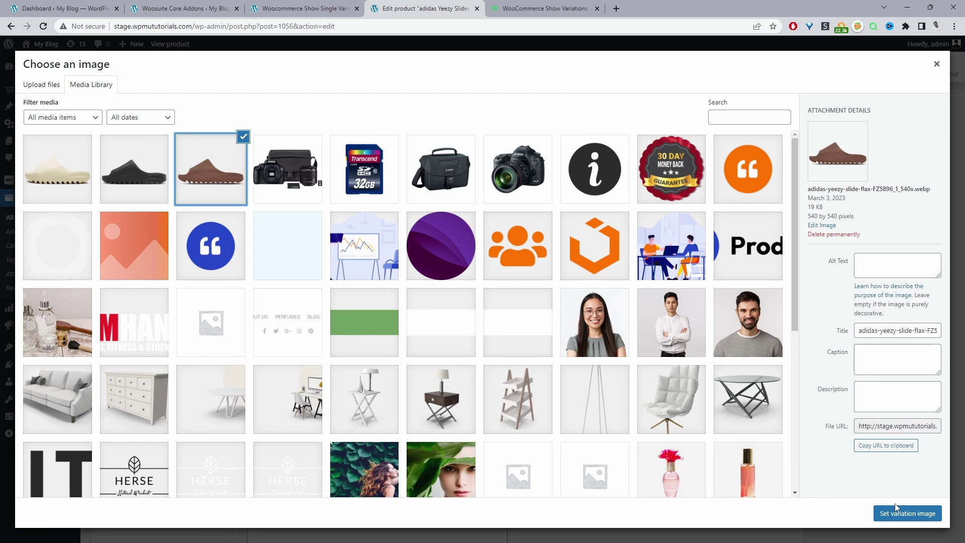
left_click(896, 510)
scroll(289, 215, "down", 2)
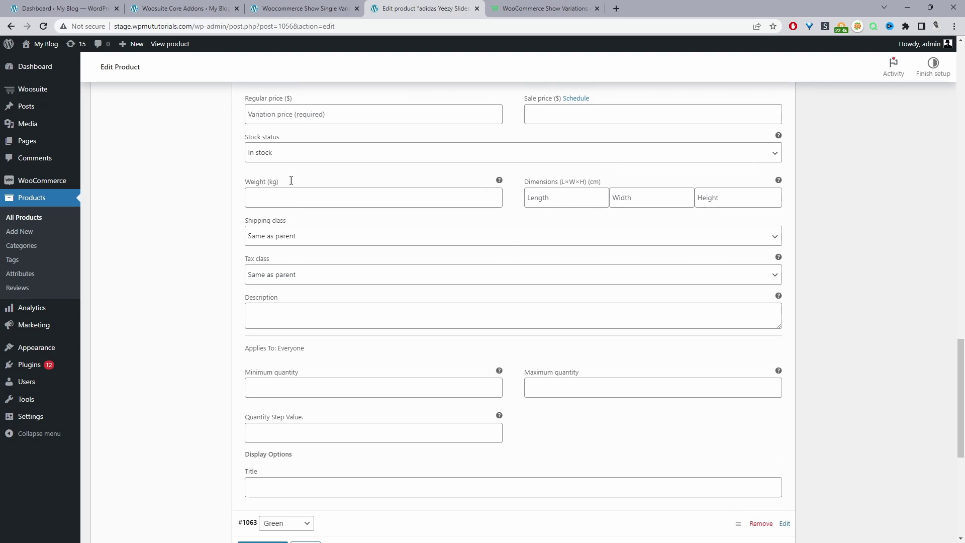
left_click(297, 121)
type("130")
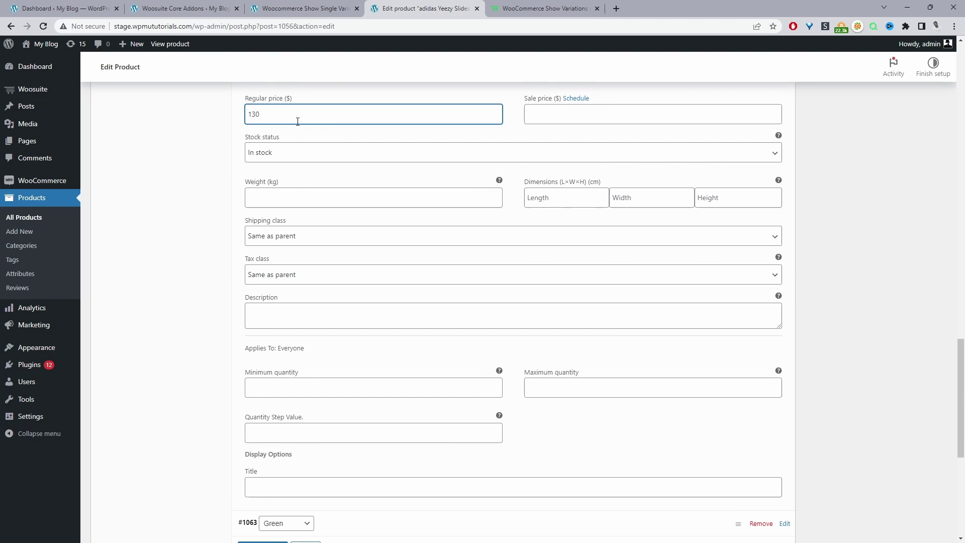
scroll(297, 174, "down", 5)
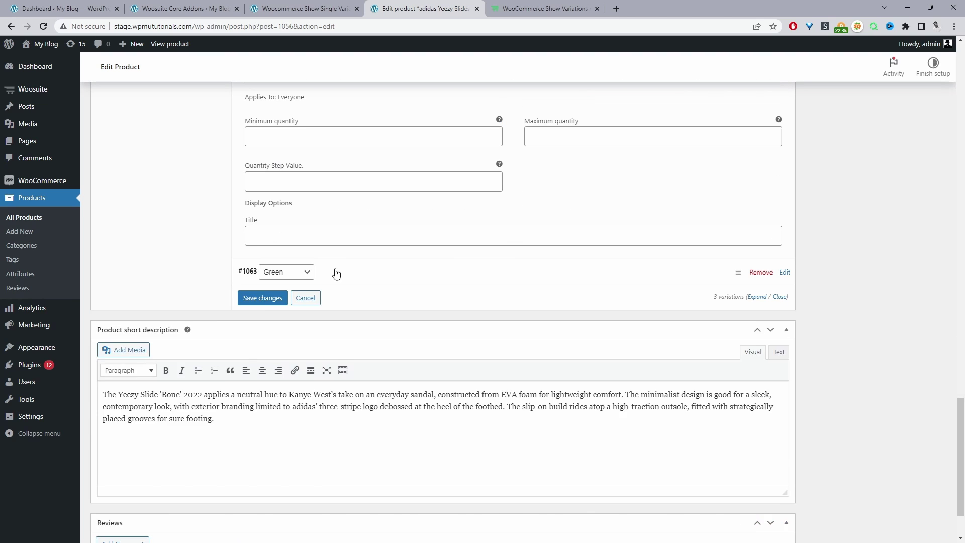
Step: Keep Green's colour, set its bone-coloured slide image and regular price, and save the variations
left_click(333, 274)
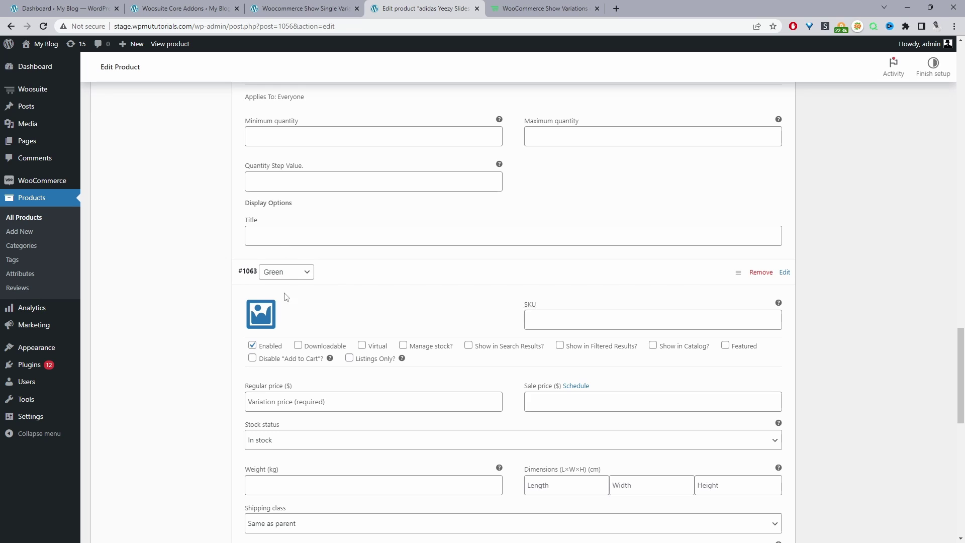
left_click(287, 272)
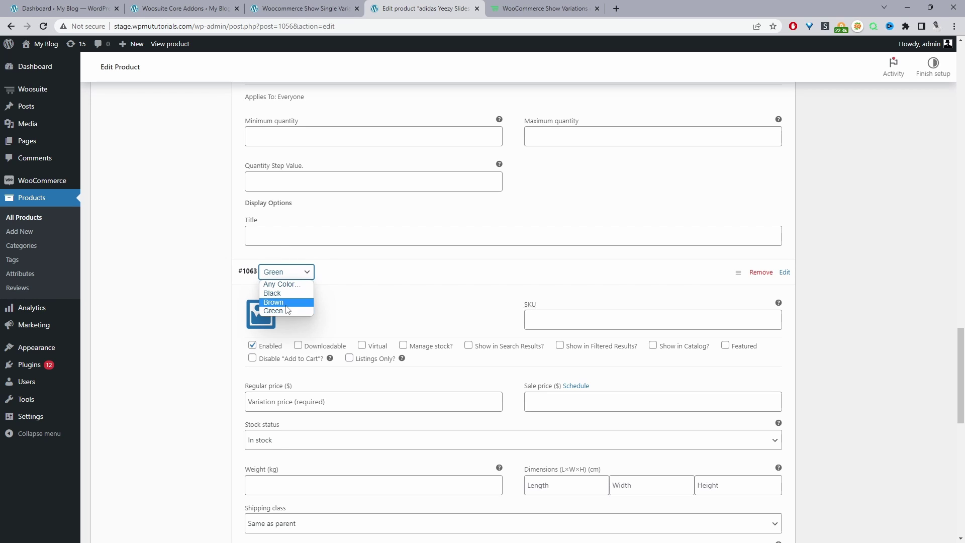
left_click(365, 299)
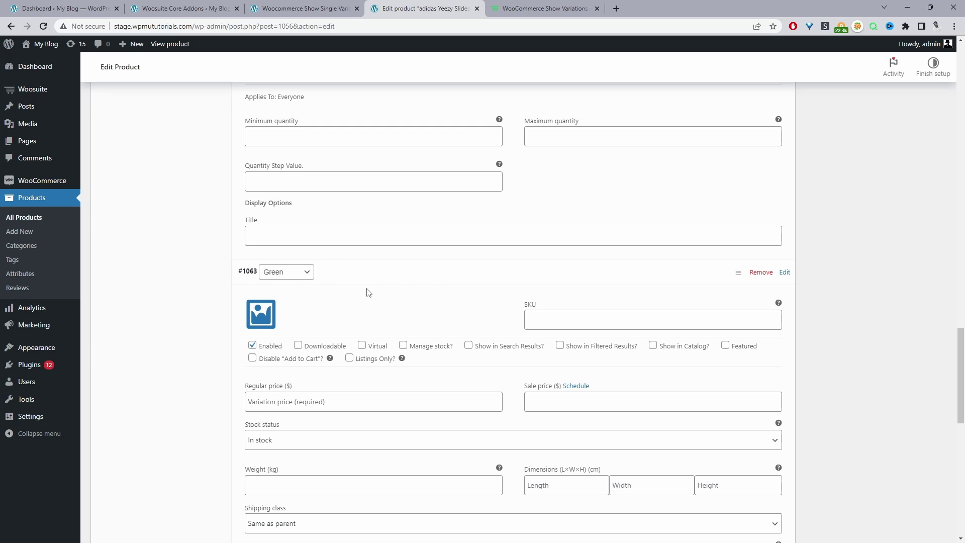
left_click(253, 314)
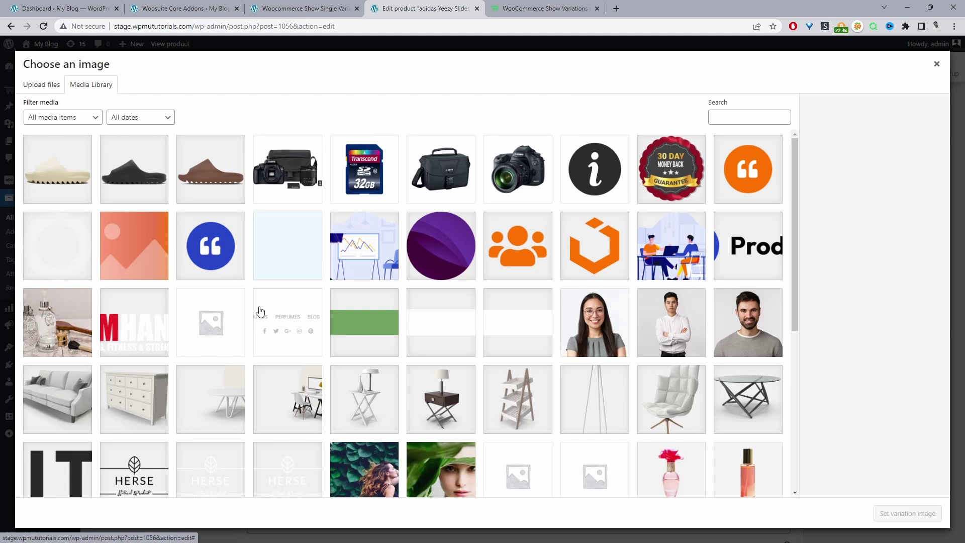
left_click(57, 156)
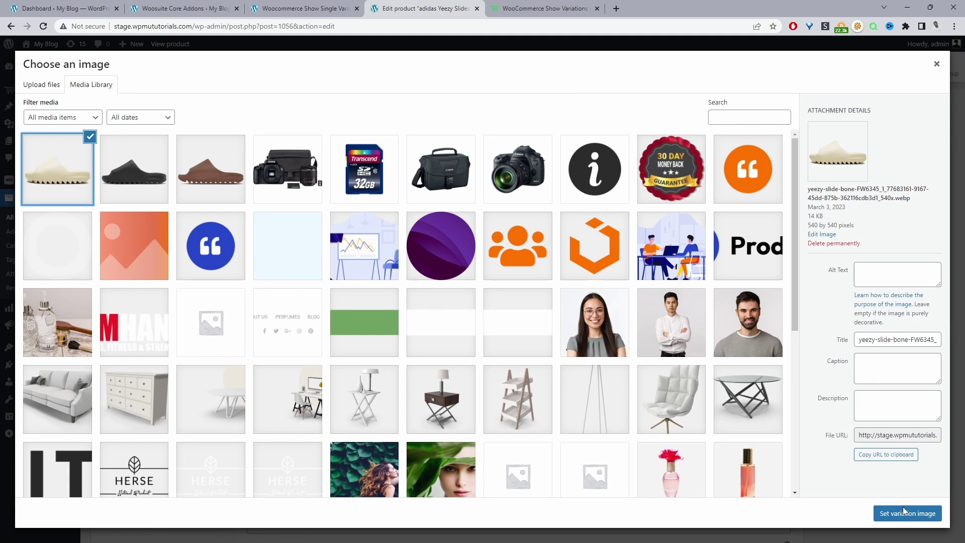
left_click(903, 511)
scroll(603, 409, "down", 3)
left_click(330, 300)
type("95")
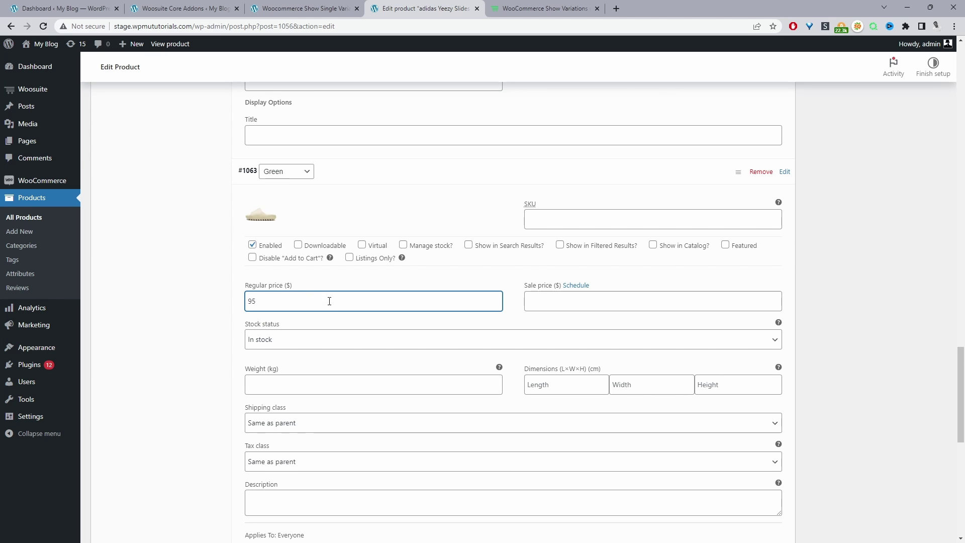
scroll(330, 300, "down", 9)
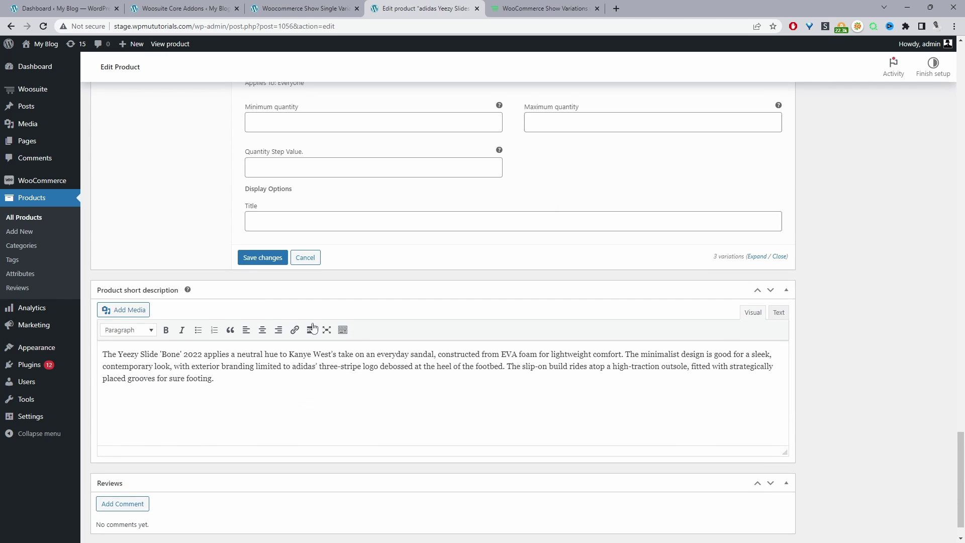
left_click(261, 258)
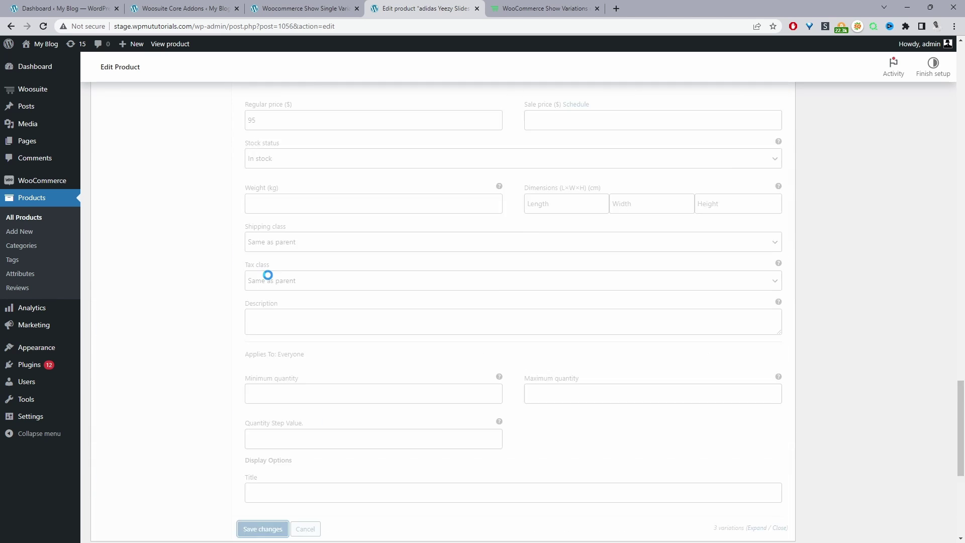
scroll(680, 302, "up", 5)
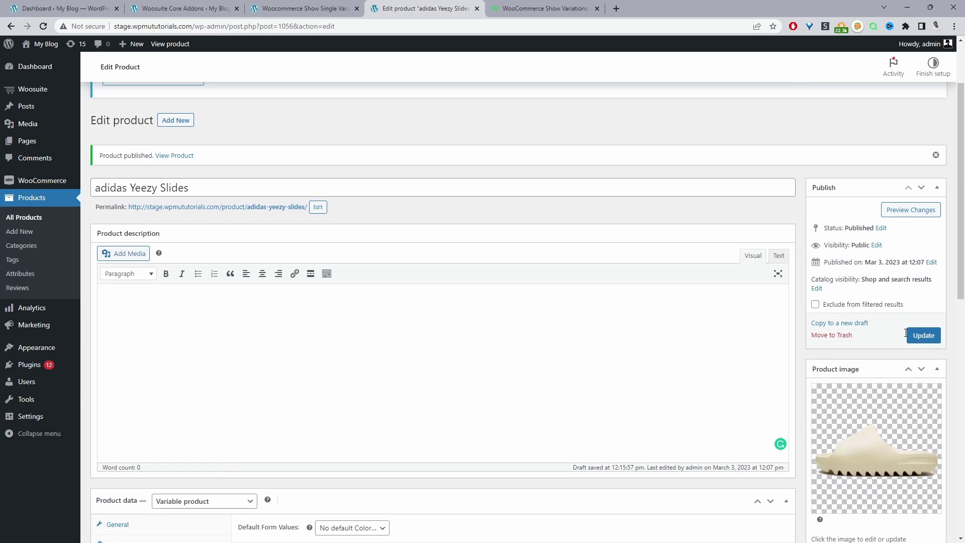
Step: Update the product and preview the Black, Brown and Green prices on its storefront page
left_click(924, 335)
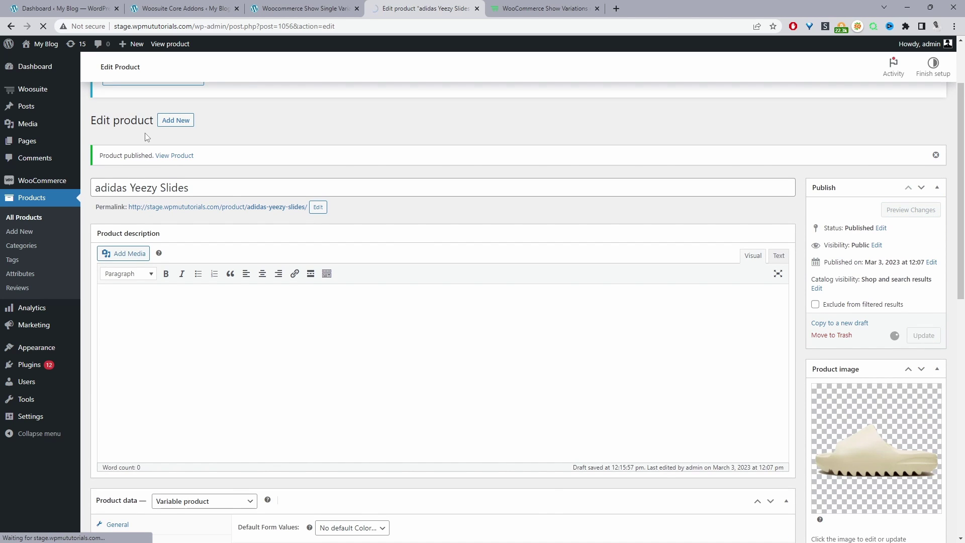
left_click(164, 135)
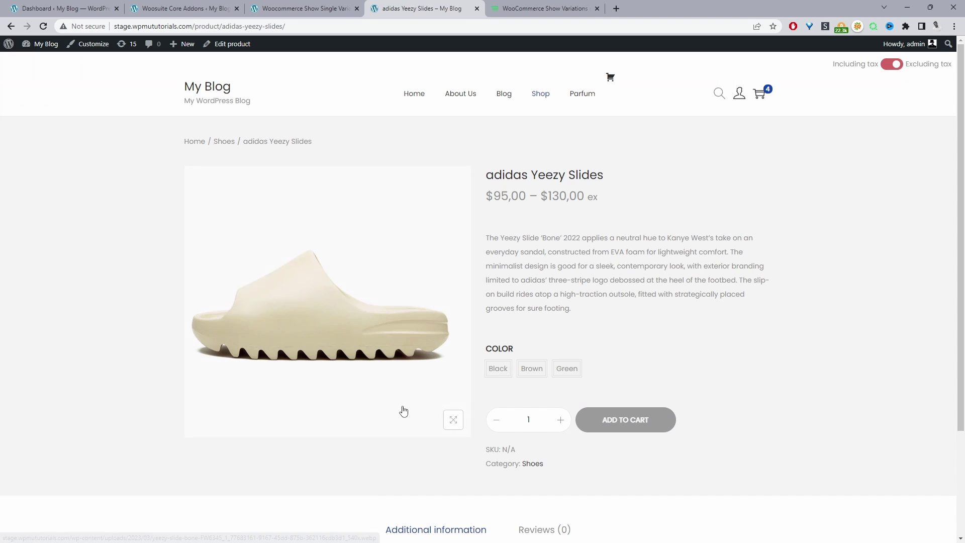
left_click(499, 371)
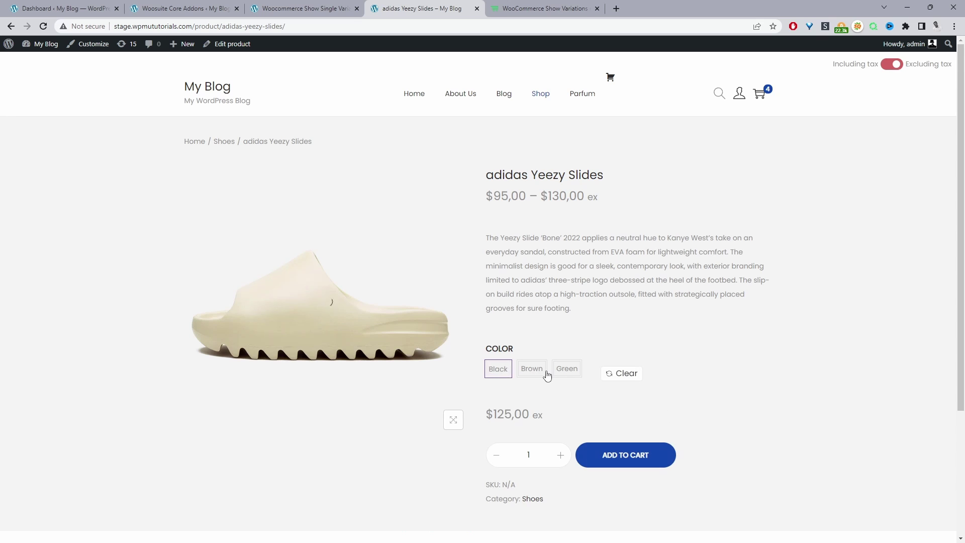
left_click(544, 371)
left_click(572, 372)
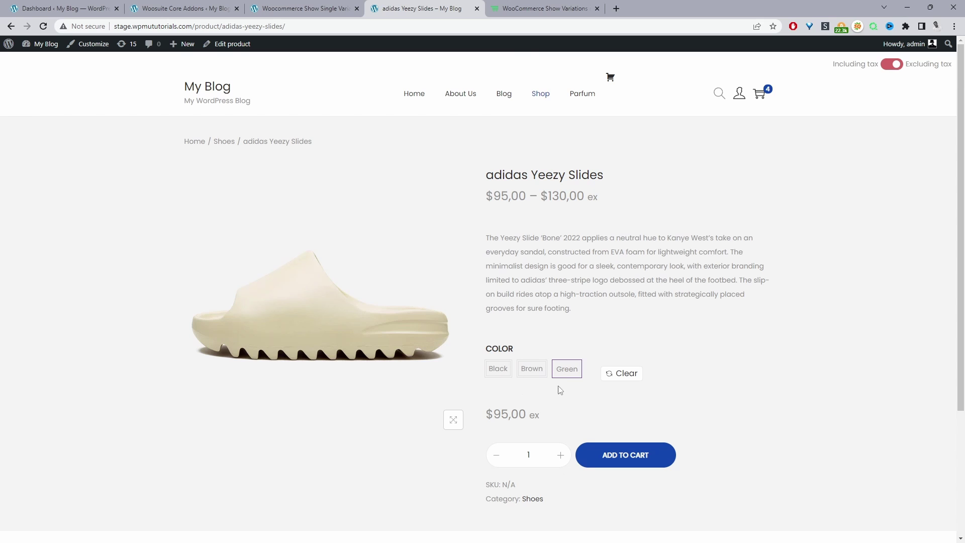
Step: Check the Shoes category in a new tab, then open the product in the admin editor
left_click(224, 142, "ctrl")
key("ctrl+Tab")
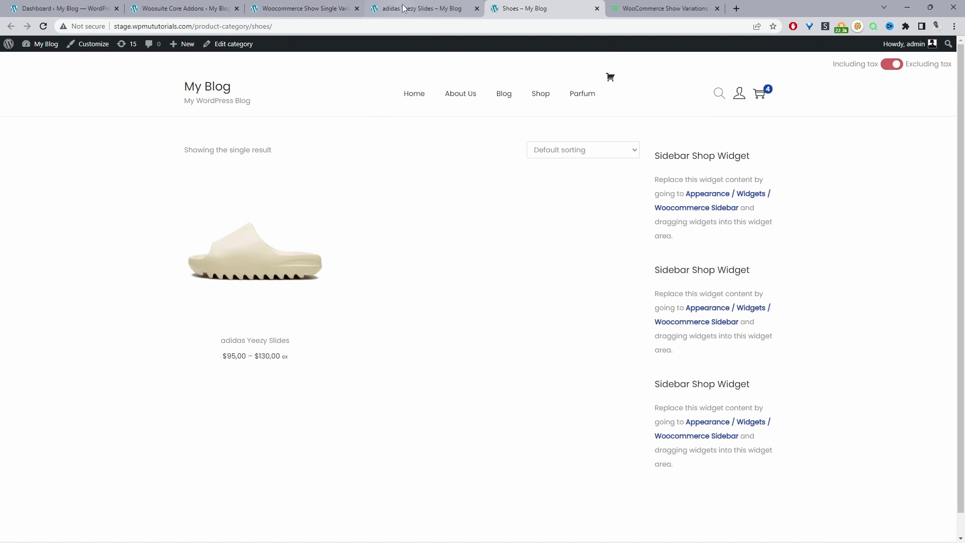
key("ctrl+shift+Tab")
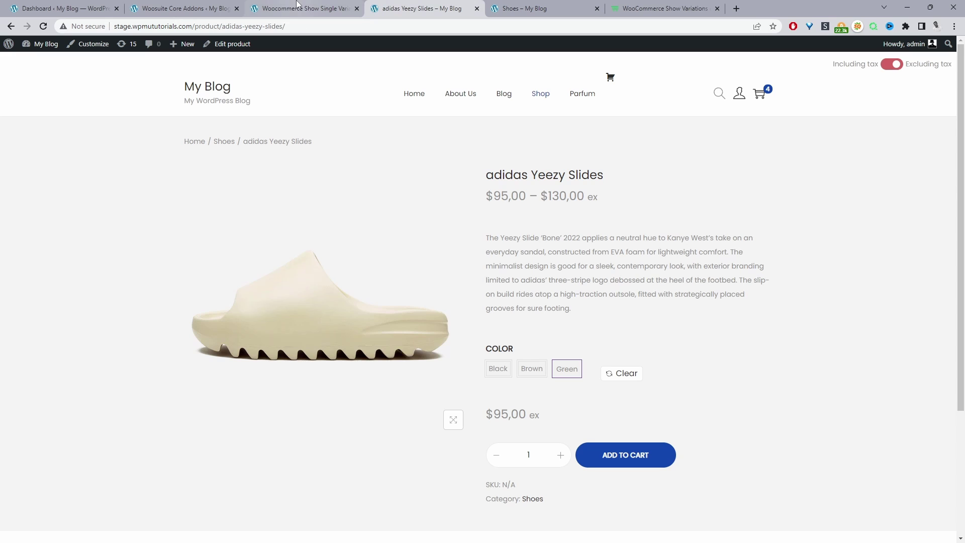
left_click(226, 44)
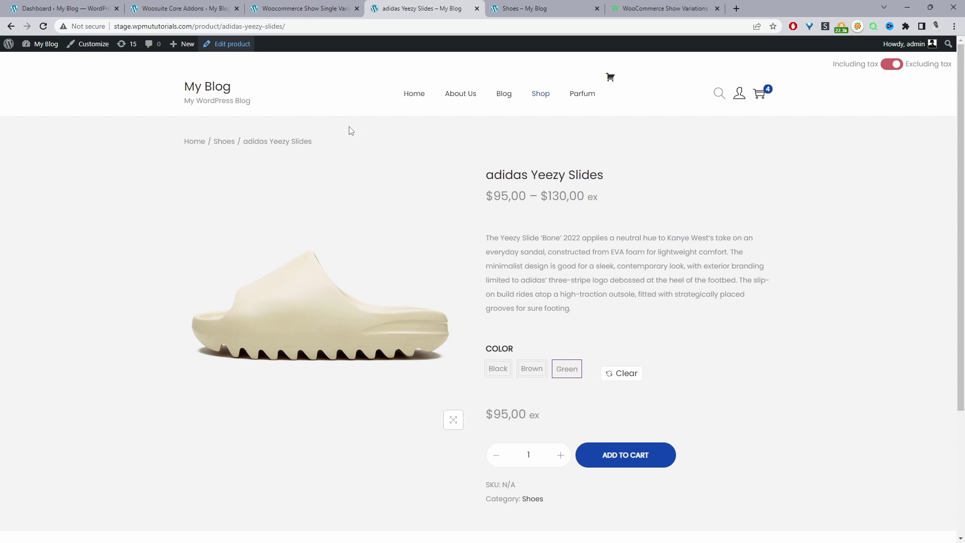
scroll(221, 266, "down", 5)
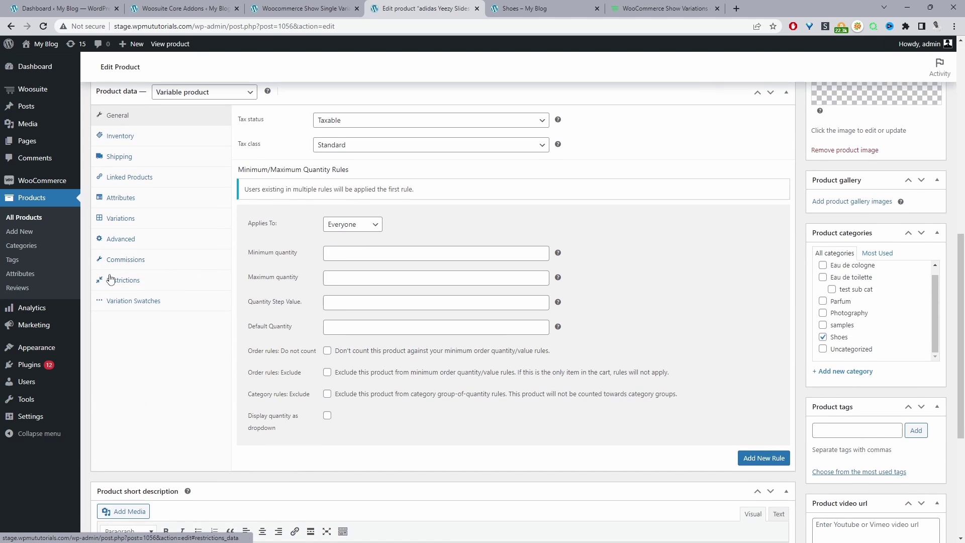
Step: Enable Show in Search Results, Filtered Results and Catalog on the Black variation
left_click(121, 219)
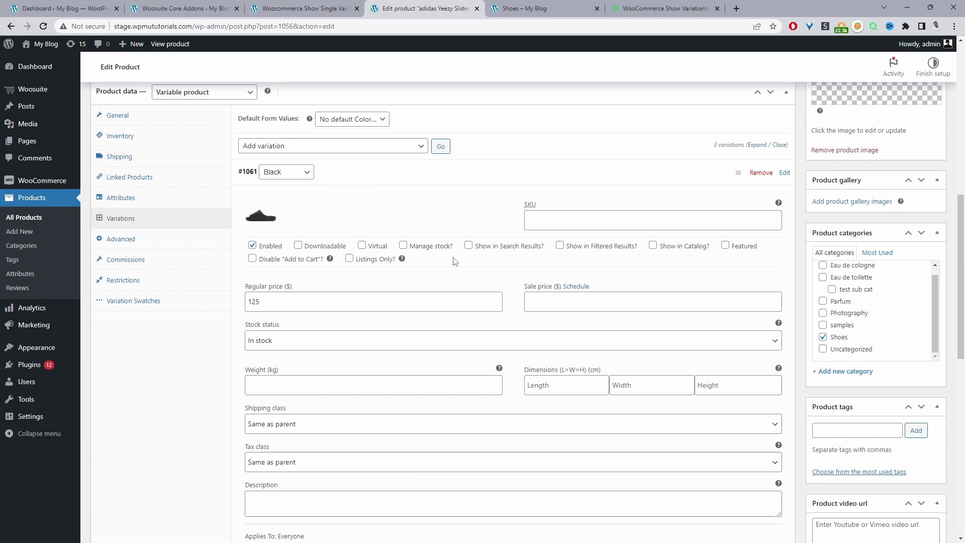
left_click(470, 250)
left_click(560, 252)
left_click(653, 246)
Step: Run the bulk Toggle 'Show in Search Results' action on all variations, confirming the save prompts
scroll(402, 326, "down", 8)
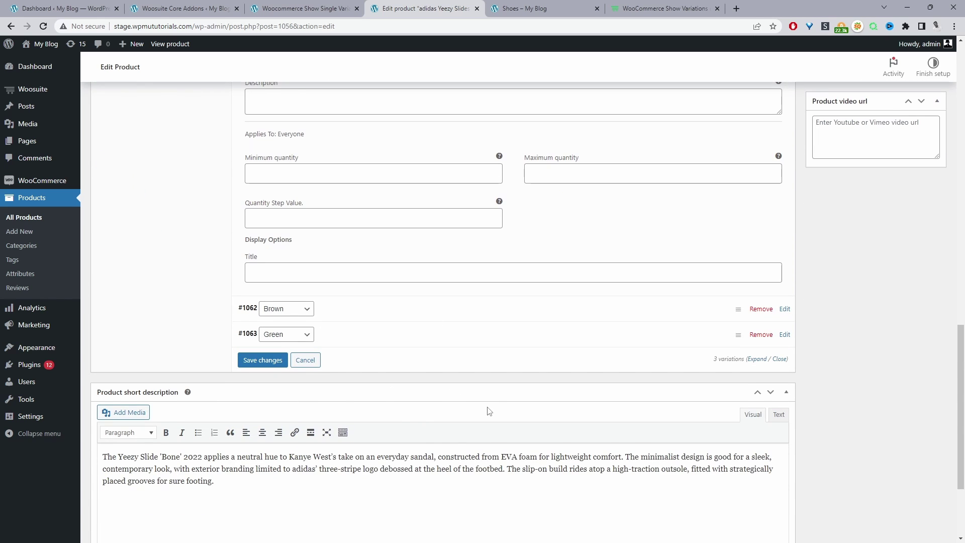
scroll(489, 411, "up", 5)
scroll(449, 396, "up", 6)
left_click(353, 298)
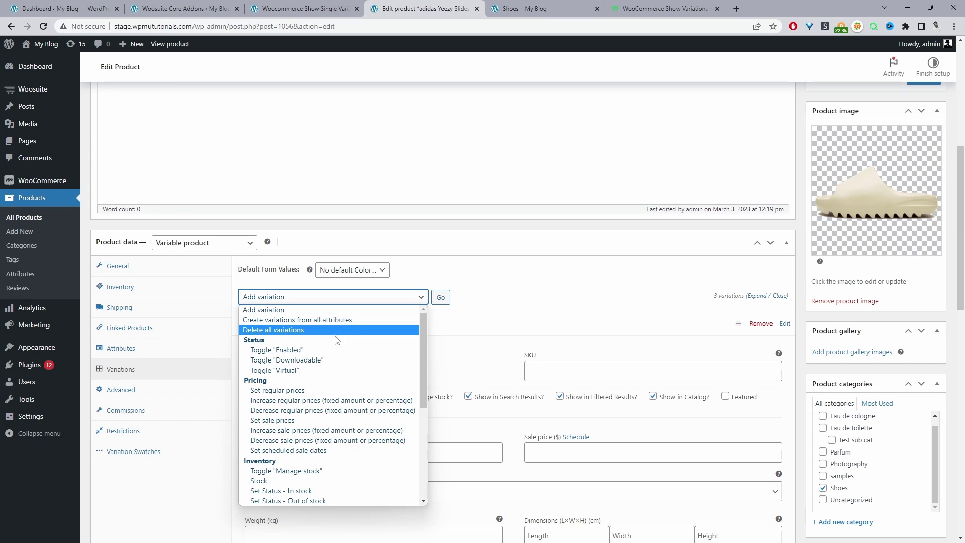
scroll(341, 352, "down", 4)
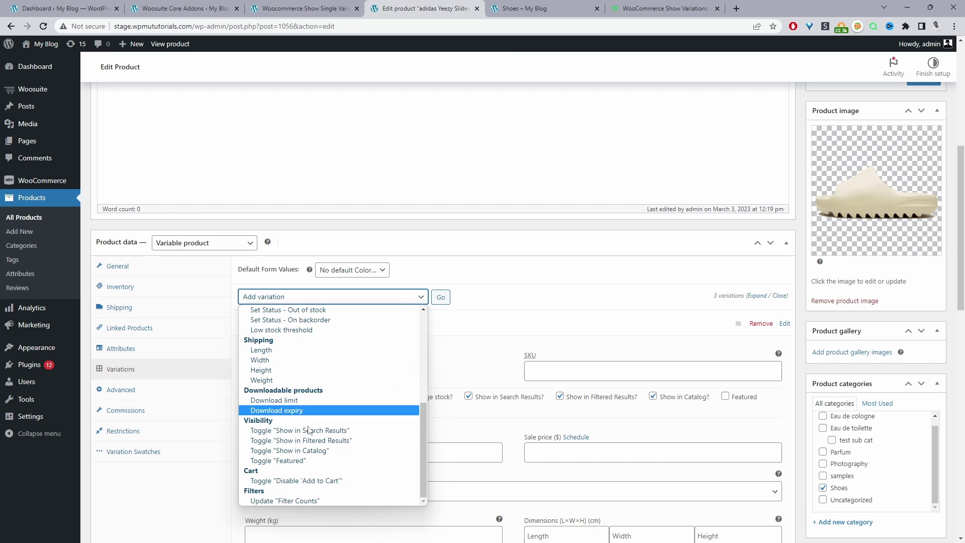
left_click(263, 433)
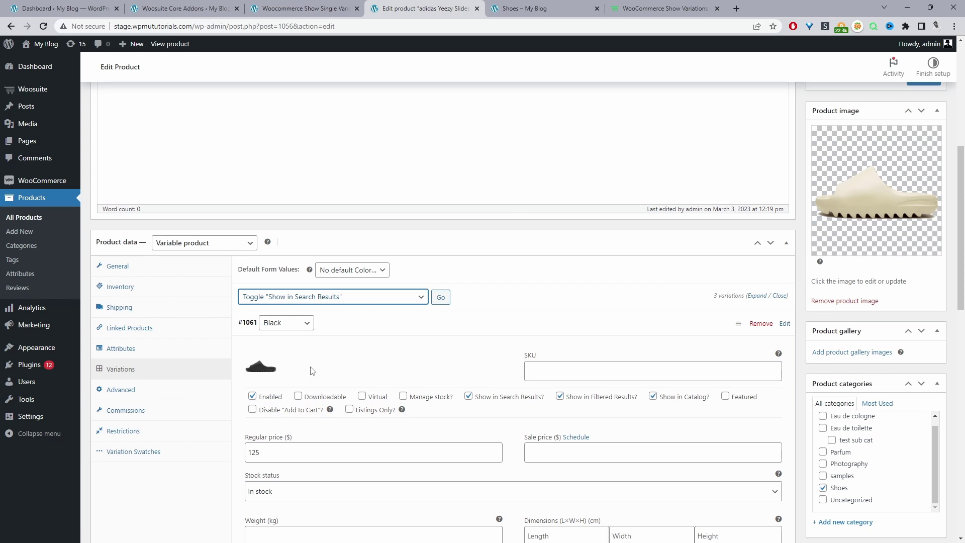
left_click(444, 302)
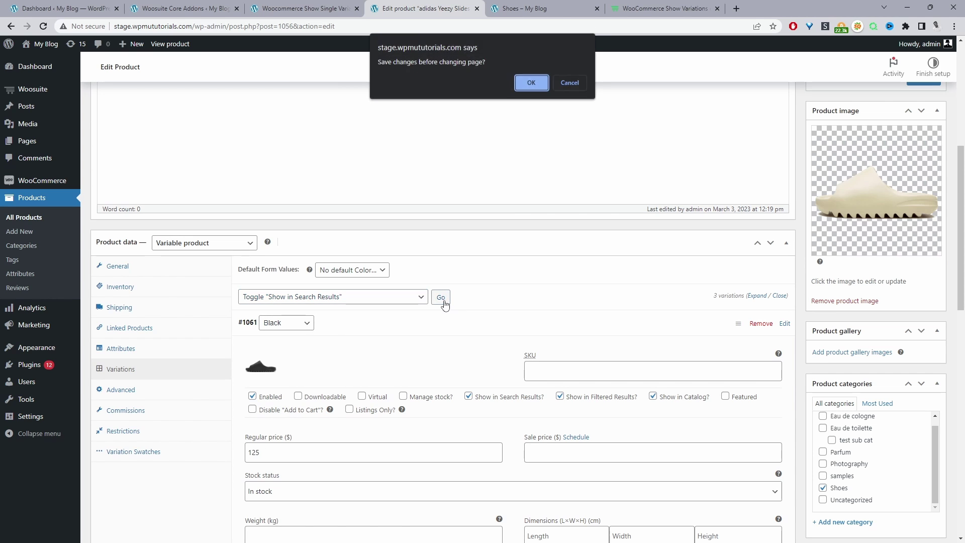
left_click(531, 92)
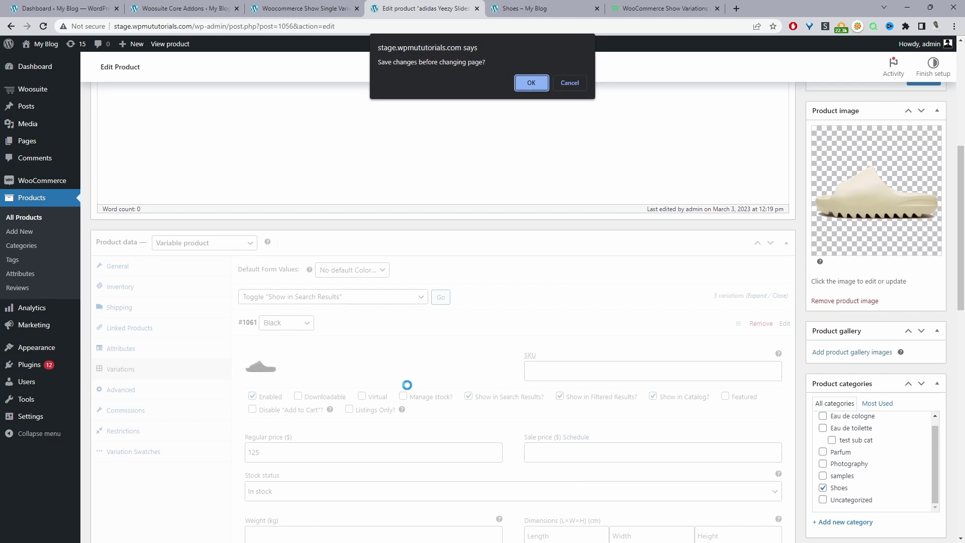
left_click(538, 84)
Step: Apply the bulk Toggle 'Show in Catalog' action to all variations
left_click(563, 321)
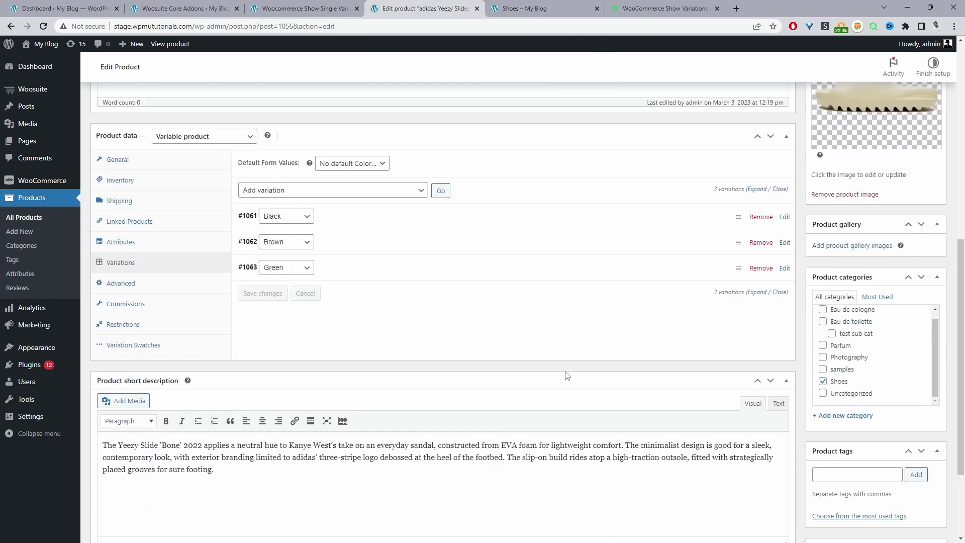
left_click(563, 316)
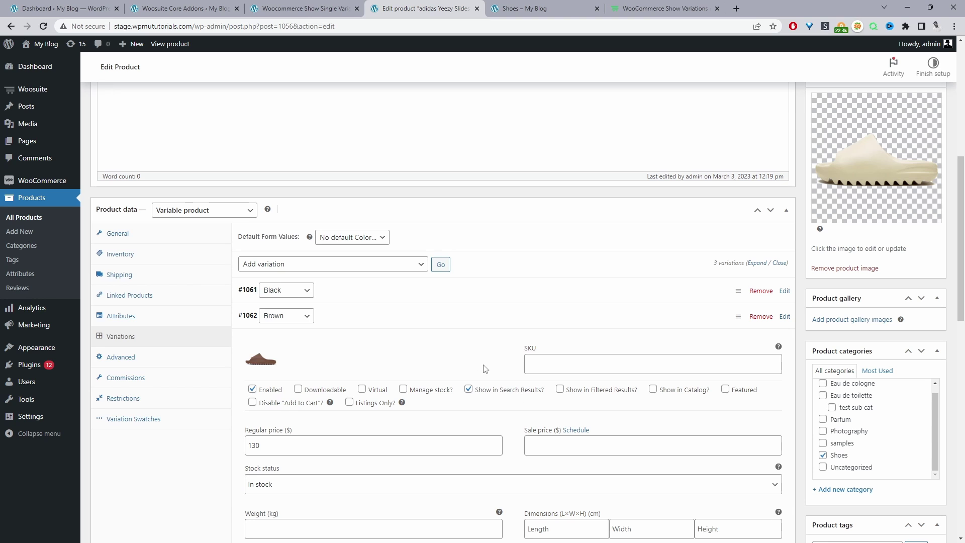
left_click(332, 264)
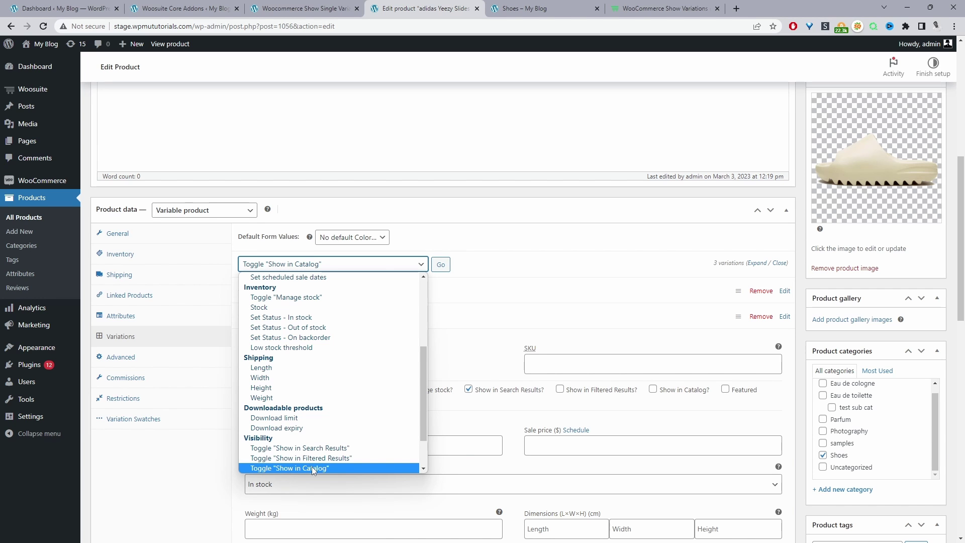
left_click(441, 264)
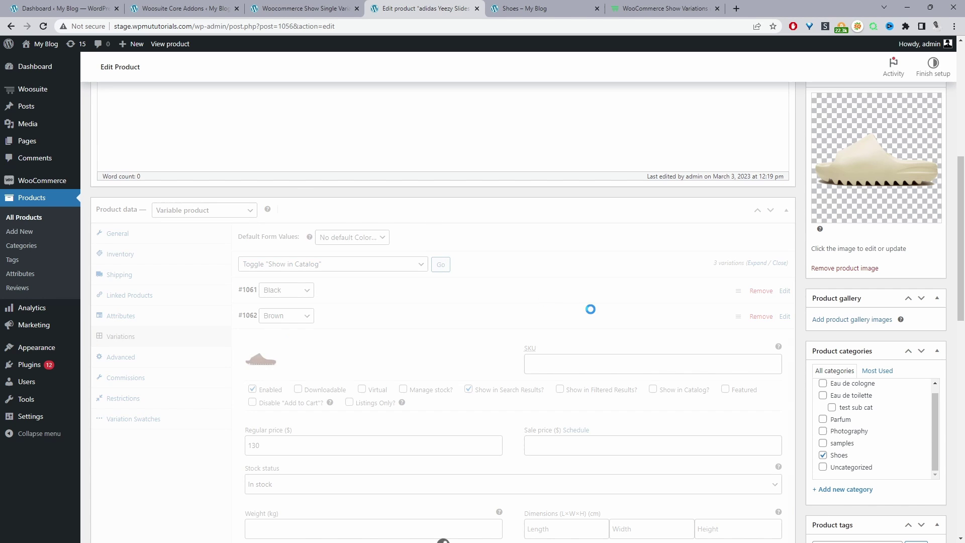
left_click(428, 302)
Step: Update the product and switch to the Shoes shop page tab
scroll(552, 281, "down", 4)
scroll(586, 320, "down", 3)
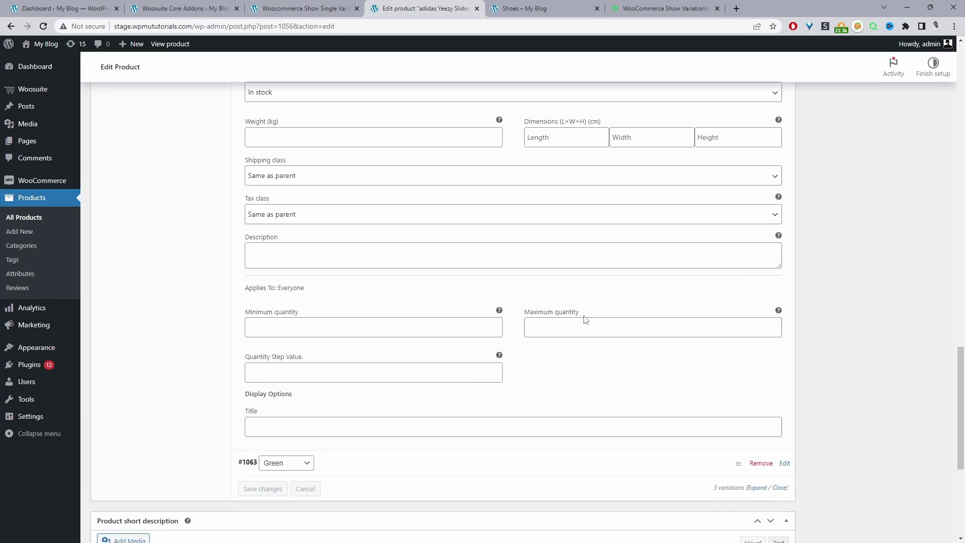
scroll(586, 321, "down", 3)
scroll(493, 317, "up", 20)
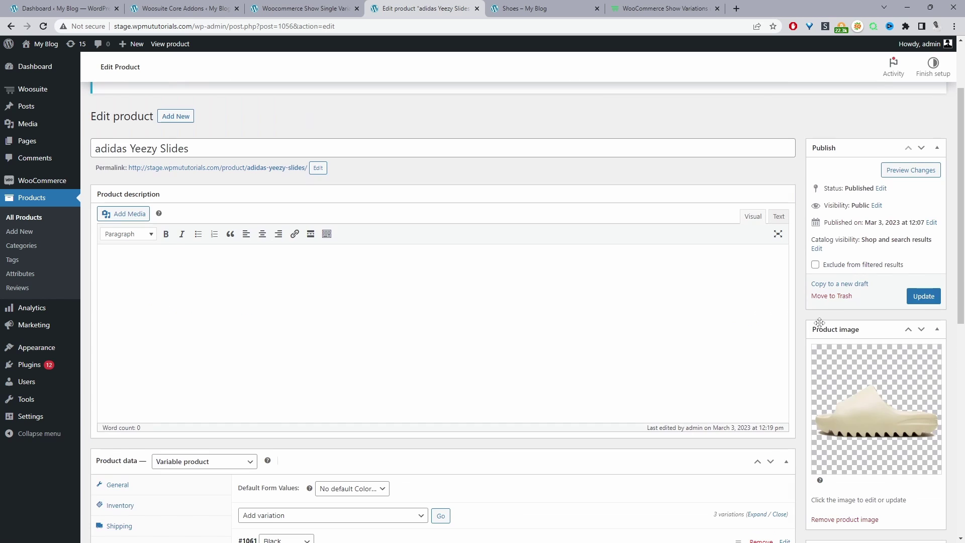
left_click(925, 297)
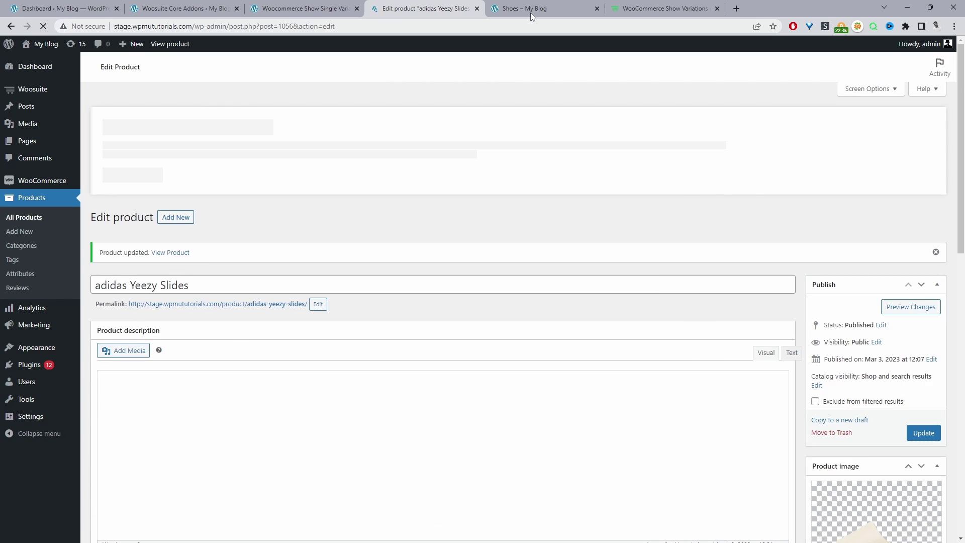
left_click(530, 8)
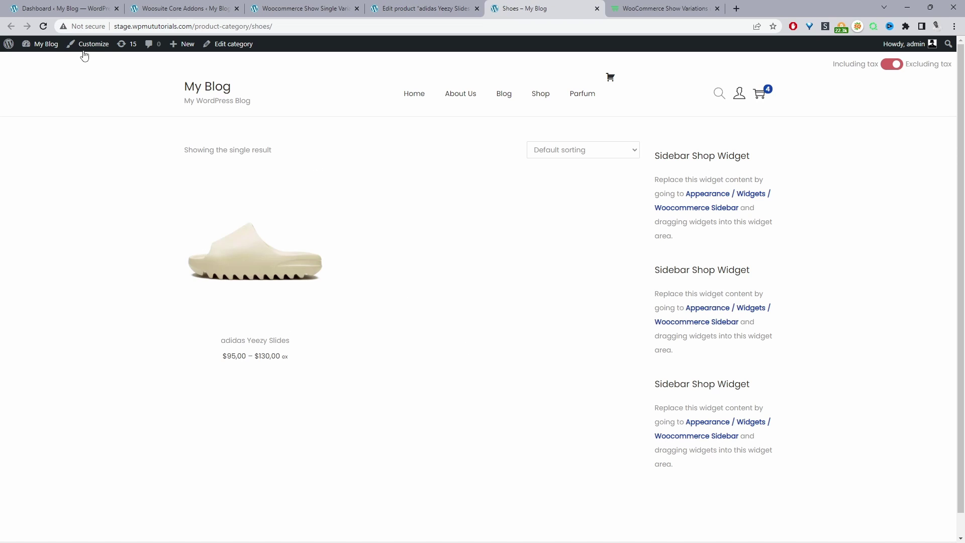
Step: Reload the Shoes category page and review the parent slides plus Black ($125,00), Brown ($130,00) and Green ($95,00) items
left_click(44, 26)
scroll(492, 255, "down", 2)
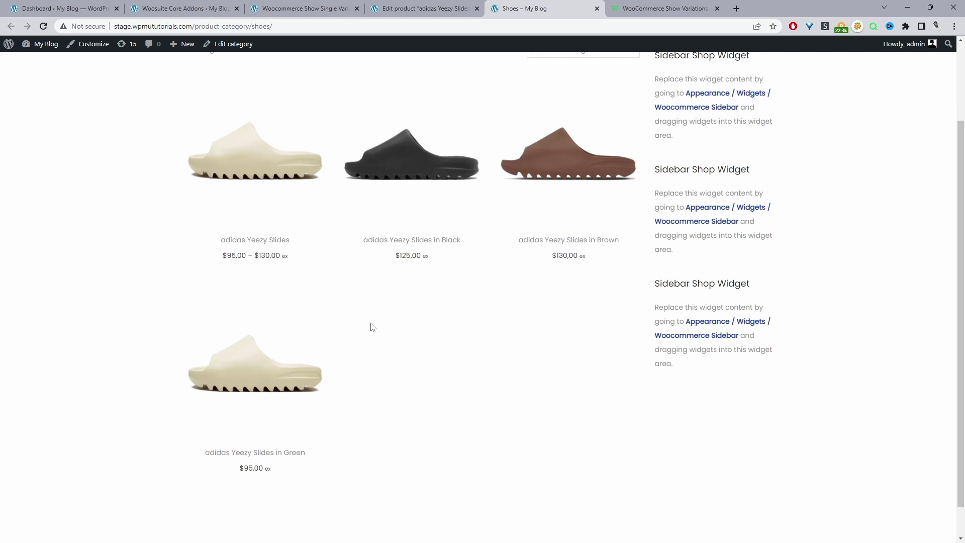
mouse_move(237, 222)
mouse_move(318, 374)
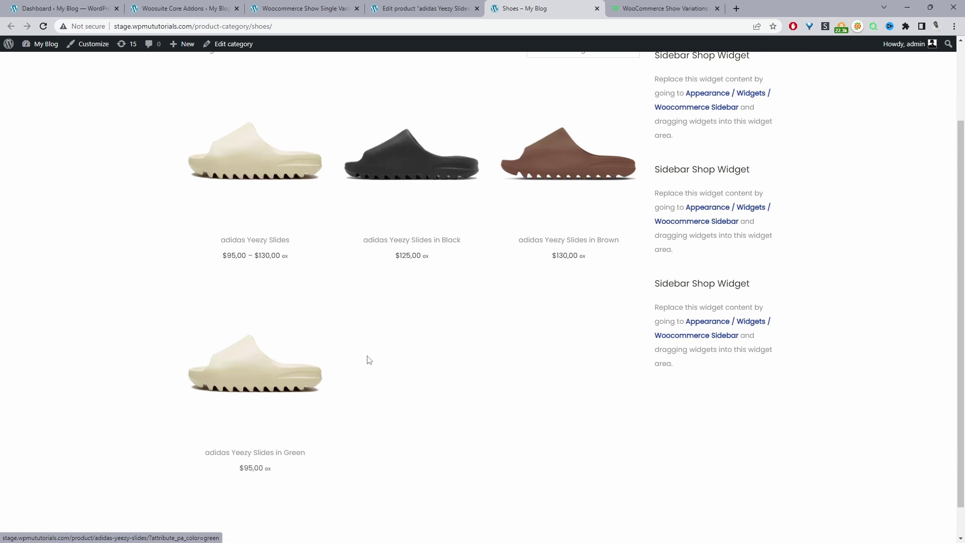
scroll(405, 399, "down", 1)
Step: Open the adidas Yeezy Slides in Green product item from the Shoes listing
scroll(437, 412, "up", 3)
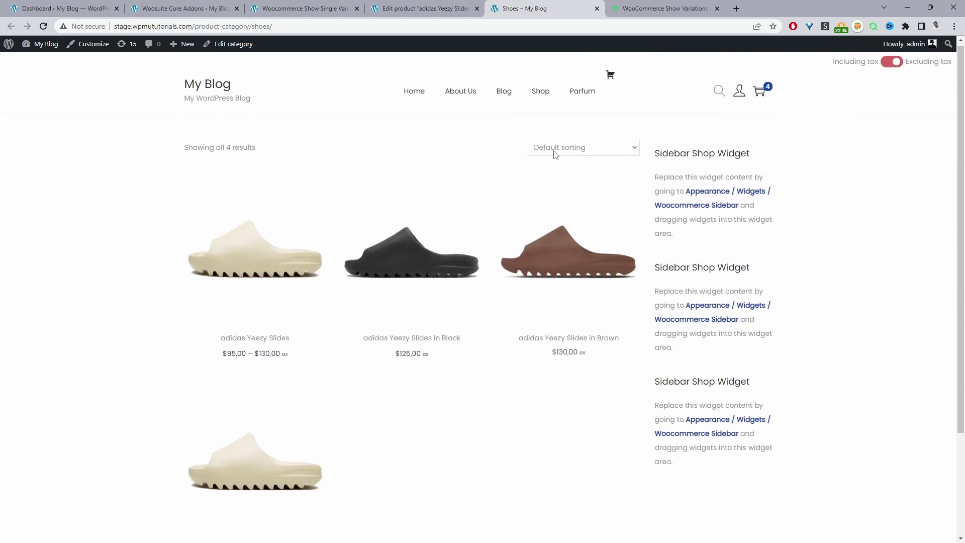
scroll(497, 302, "down", 3)
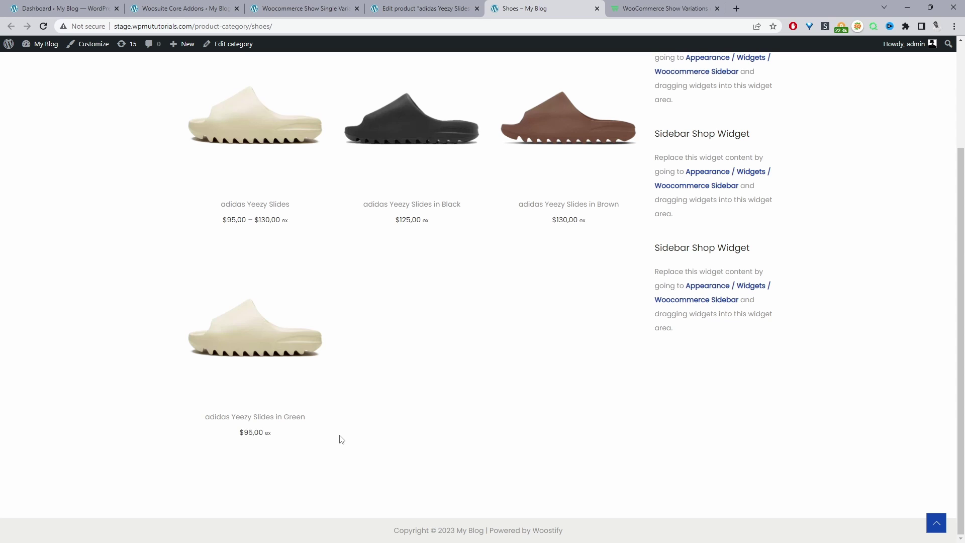
mouse_move(244, 435)
left_click(258, 356)
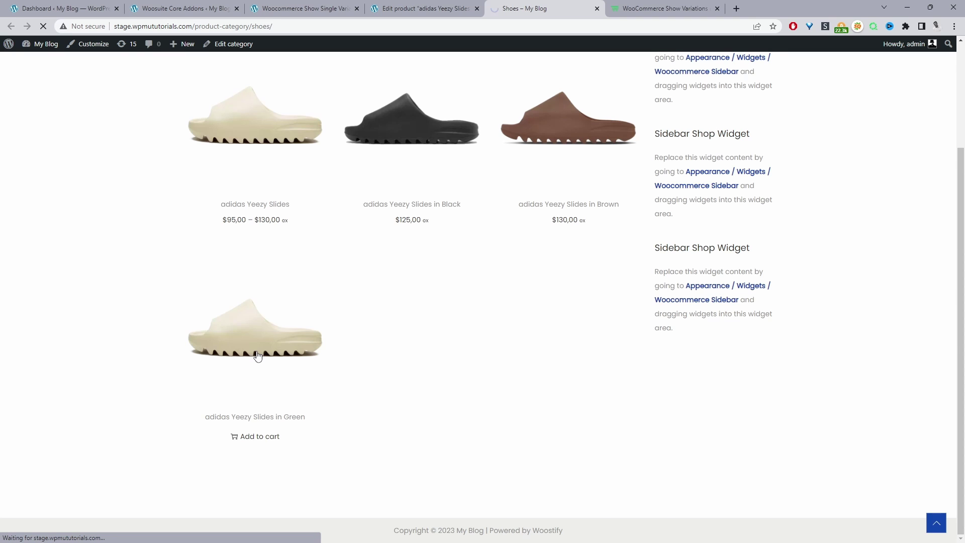